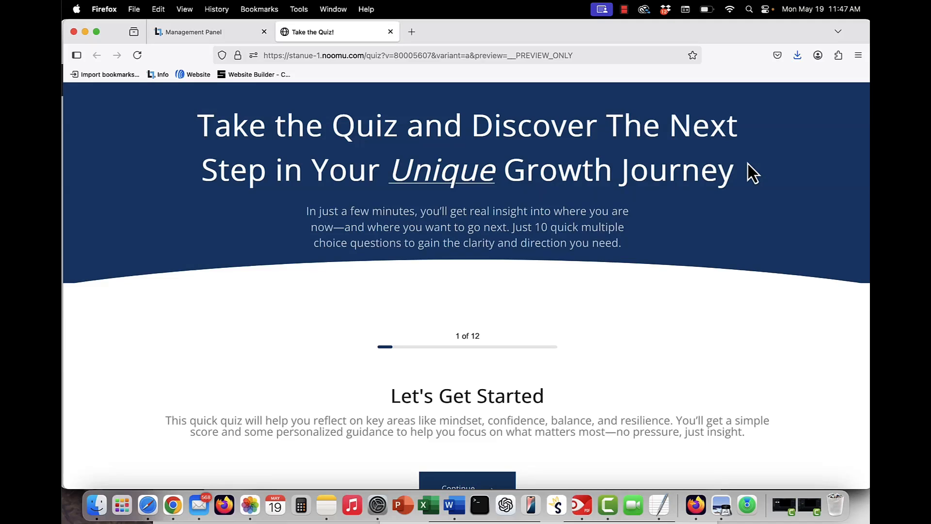
In Safari, create a funnel from the Personal Growth turnkey quiz template and name it My Quiz Funnel
{"action": "key", "text": "super+Tab"}
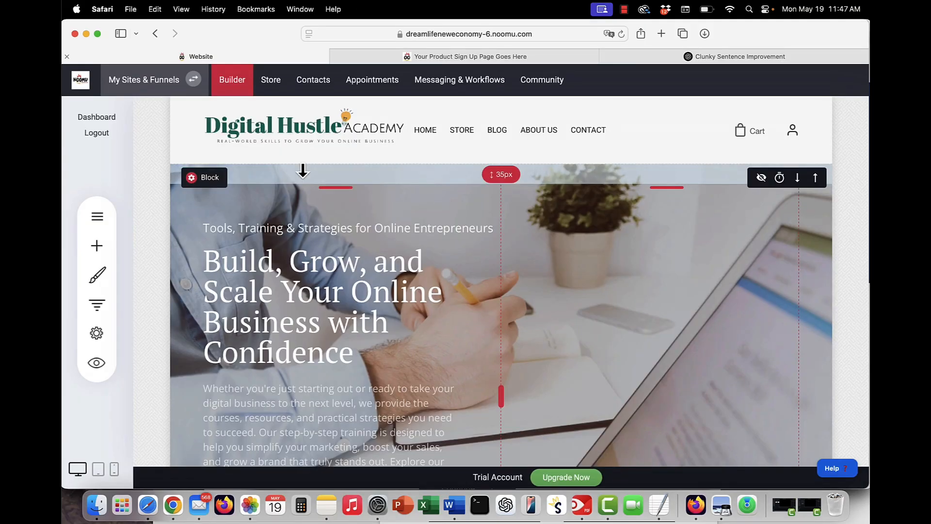
{"action": "left_click", "coordinate": [139, 83]}
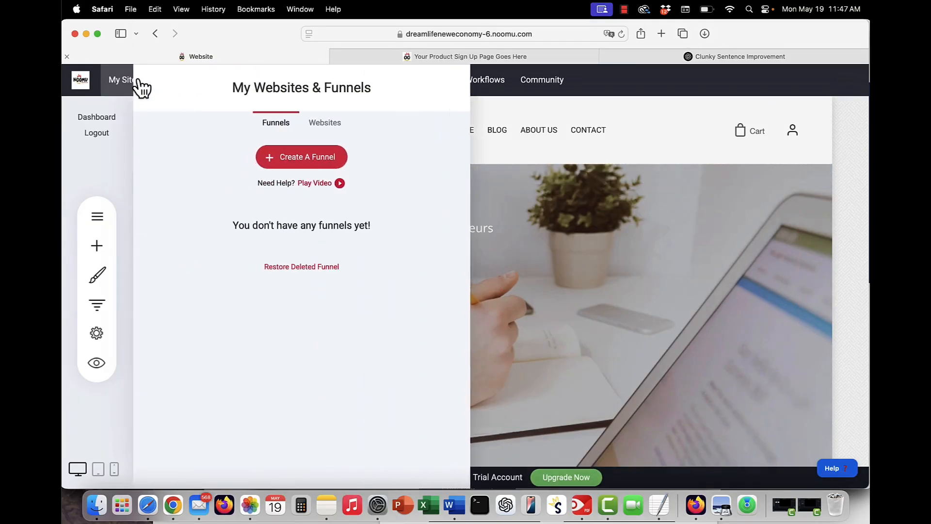
{"action": "left_click", "coordinate": [299, 161]}
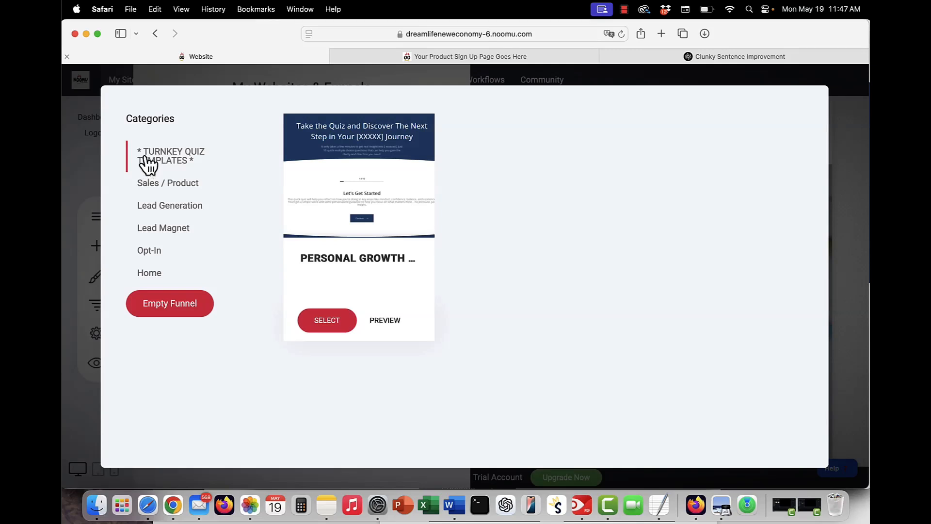
{"action": "left_click", "coordinate": [329, 321]}
{"action": "left_click", "coordinate": [488, 180]}
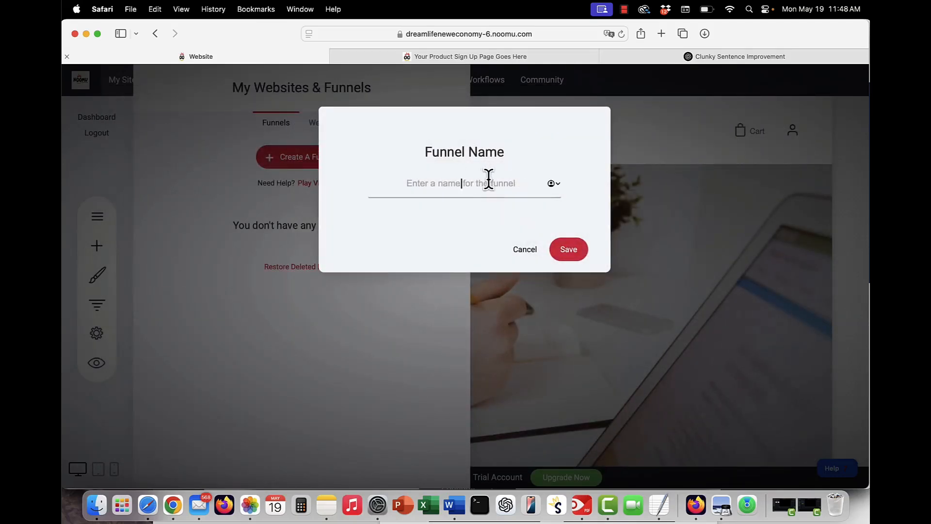
{"action": "type", "text": "My Quiz "}
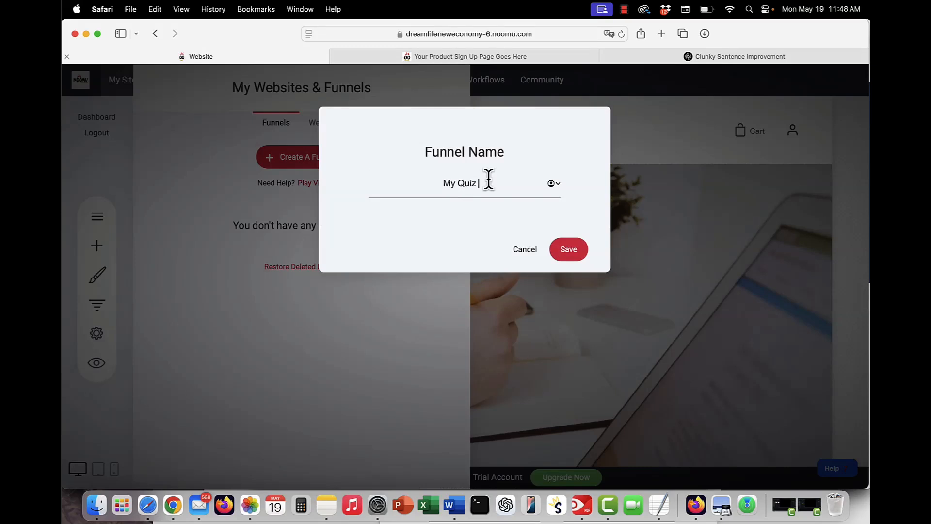
{"action": "type", "text": "Funnel"}
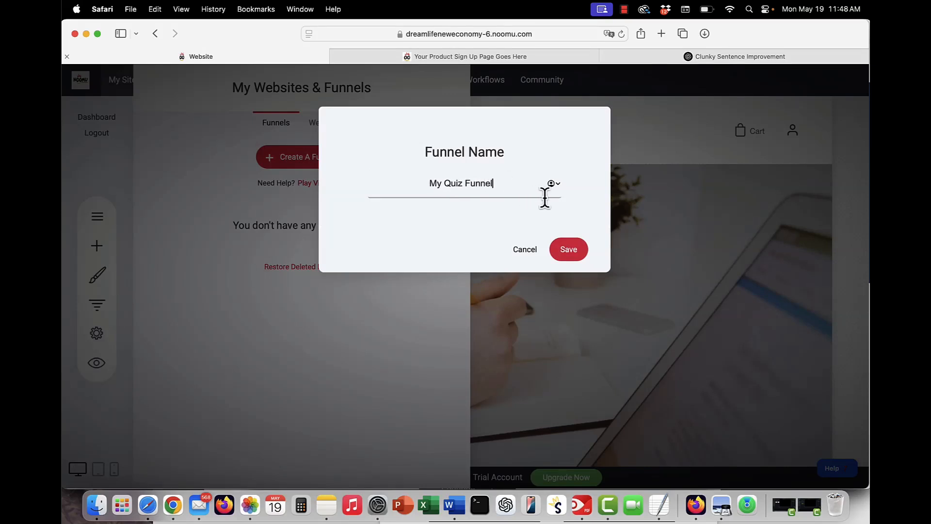
{"action": "left_click", "coordinate": [569, 262]}
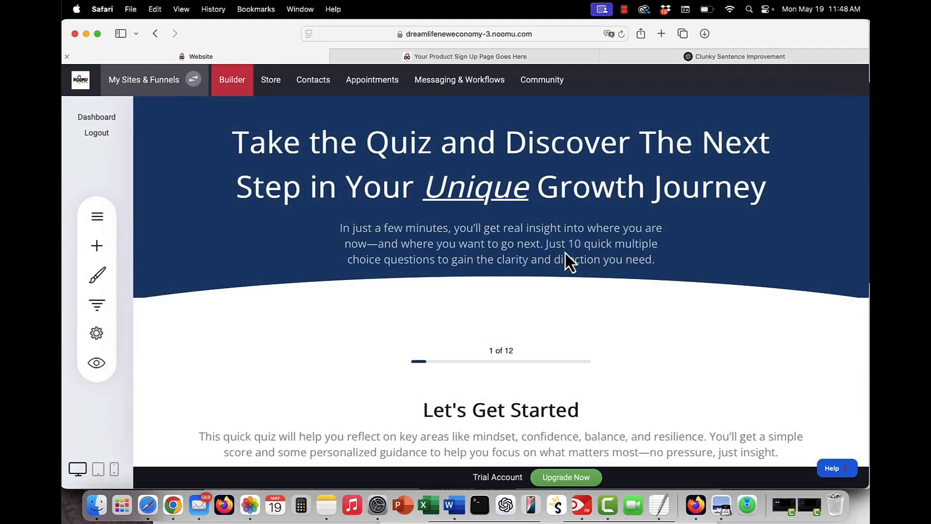
Check the new funnel's entry among the site's funnels and look over its quiz page
{"action": "left_click", "coordinate": [141, 80]}
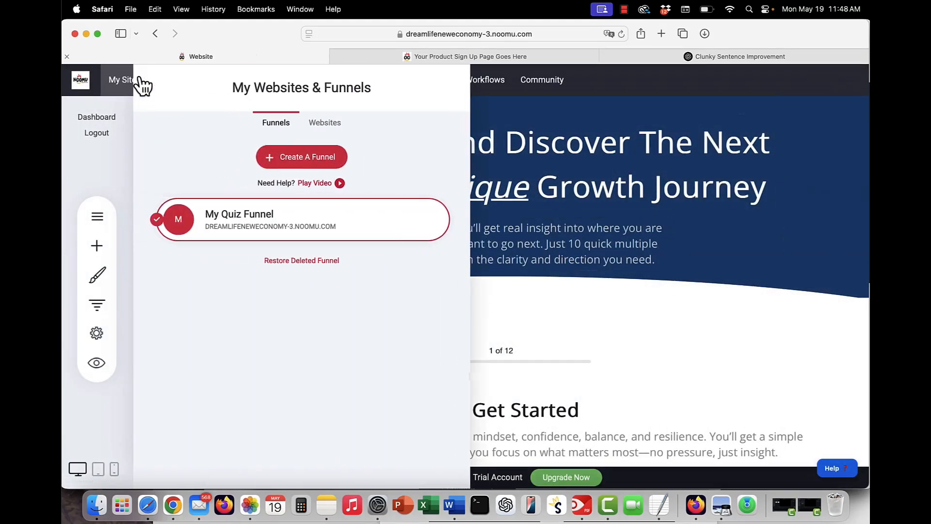
{"action": "left_click", "coordinate": [636, 192]}
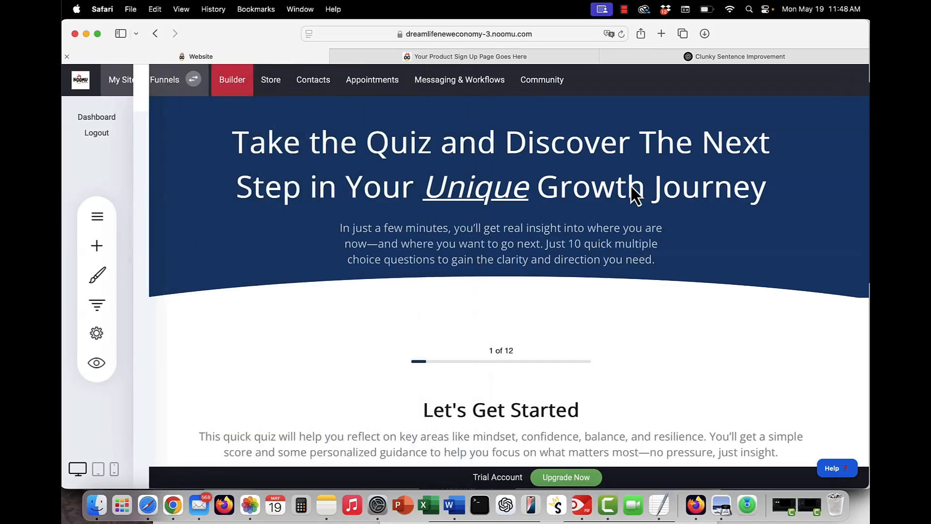
{"action": "scroll", "coordinate": [480, 388], "scroll_direction": "down", "scroll_amount": 5}
{"action": "scroll", "coordinate": [480, 387], "scroll_direction": "up", "scroll_amount": 5}
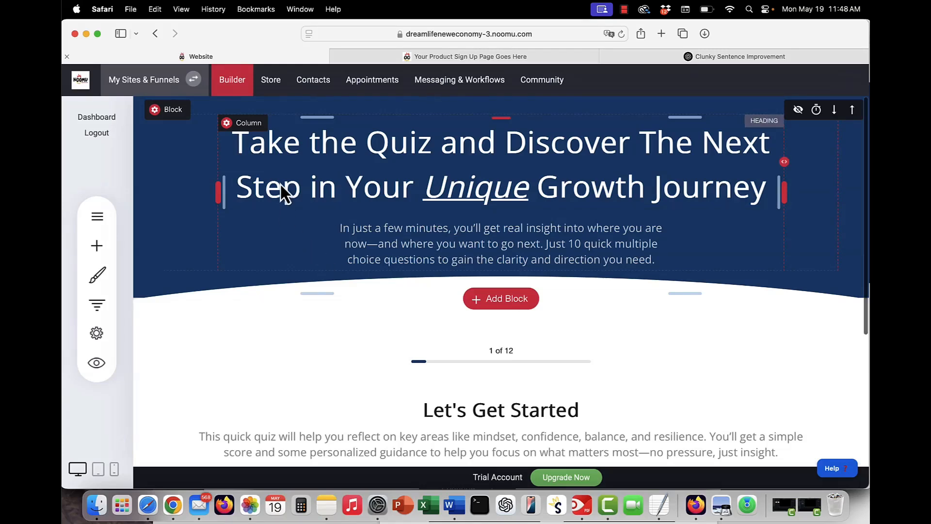
Move My Quiz Funnel into the My IM Course Site website within the same project
{"action": "left_click", "coordinate": [154, 87]}
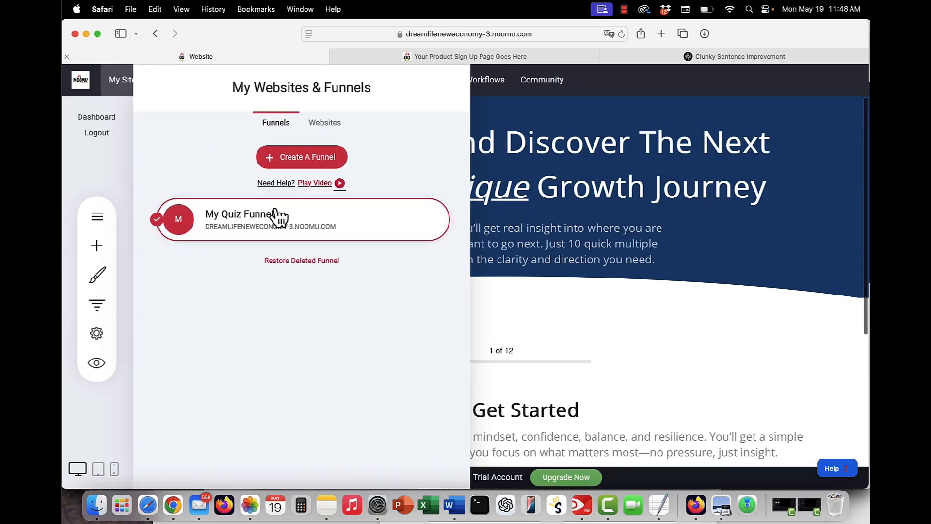
{"action": "mouse_move", "coordinate": [322, 225]}
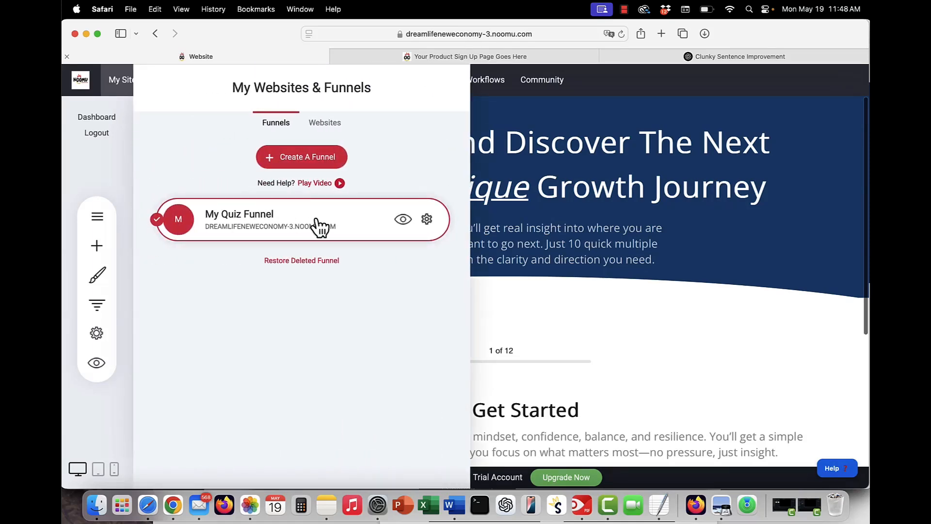
{"action": "left_click", "coordinate": [427, 220]}
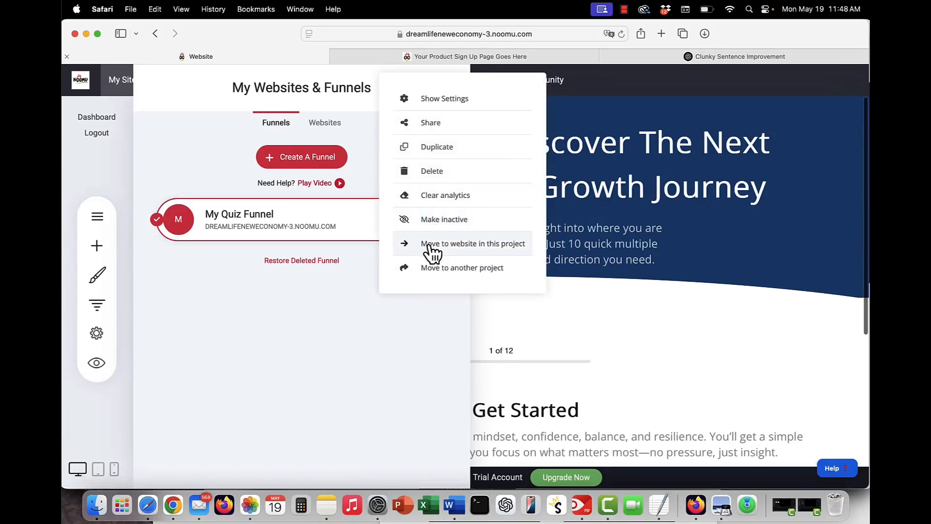
{"action": "left_click", "coordinate": [434, 244]}
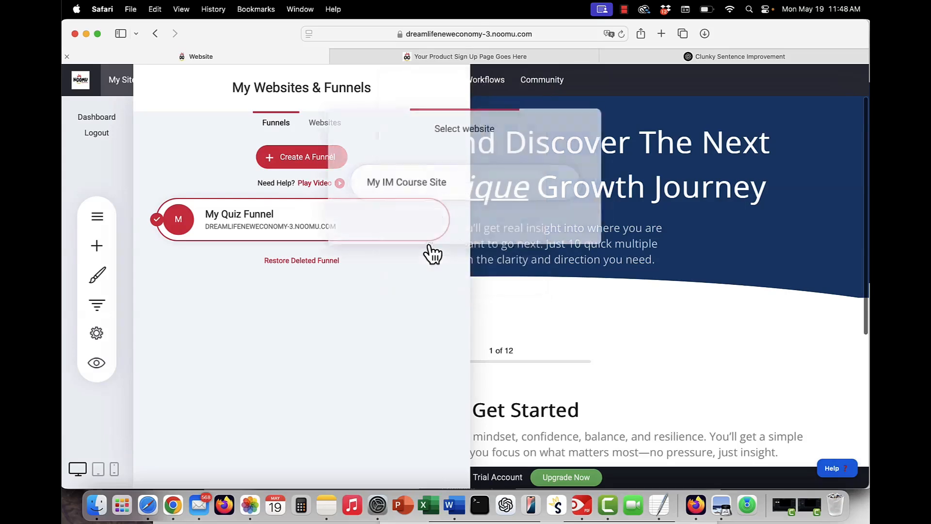
{"action": "left_click", "coordinate": [430, 192]}
{"action": "left_click", "coordinate": [498, 315]}
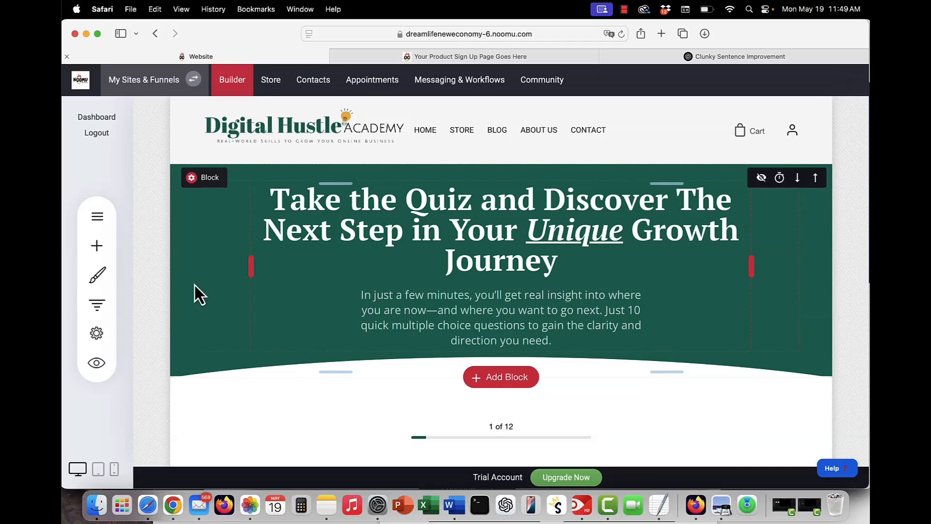
Review the site's global styling options and the steps that make up My Quiz Funnel
{"action": "left_click", "coordinate": [99, 277]}
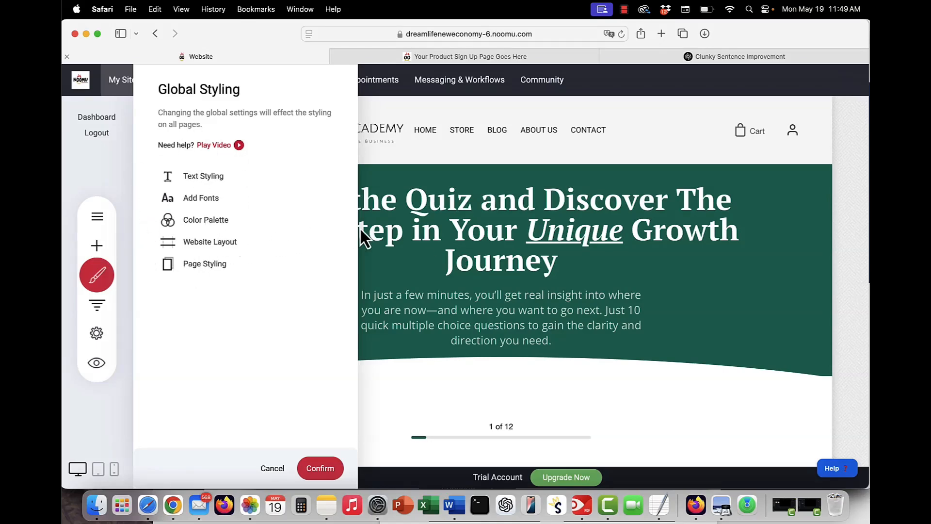
{"action": "left_click", "coordinate": [102, 307]}
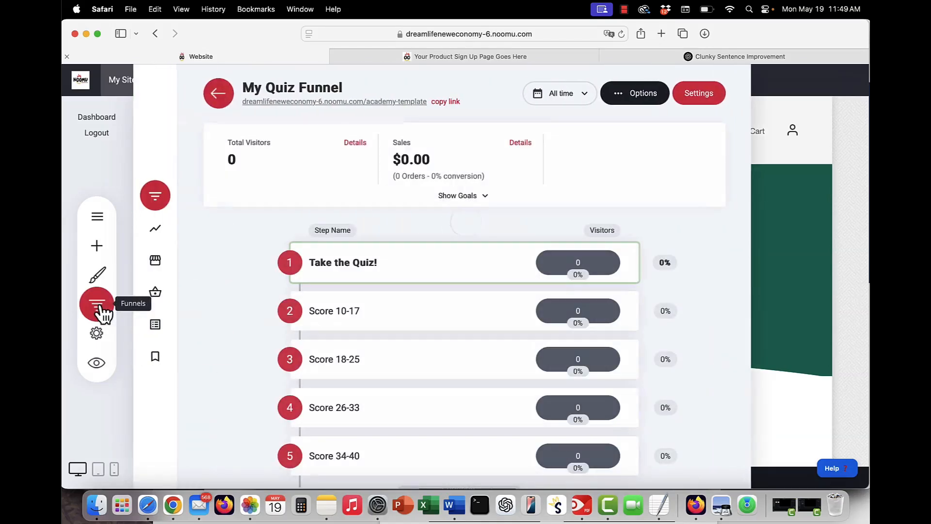
{"action": "left_click", "coordinate": [102, 307]}
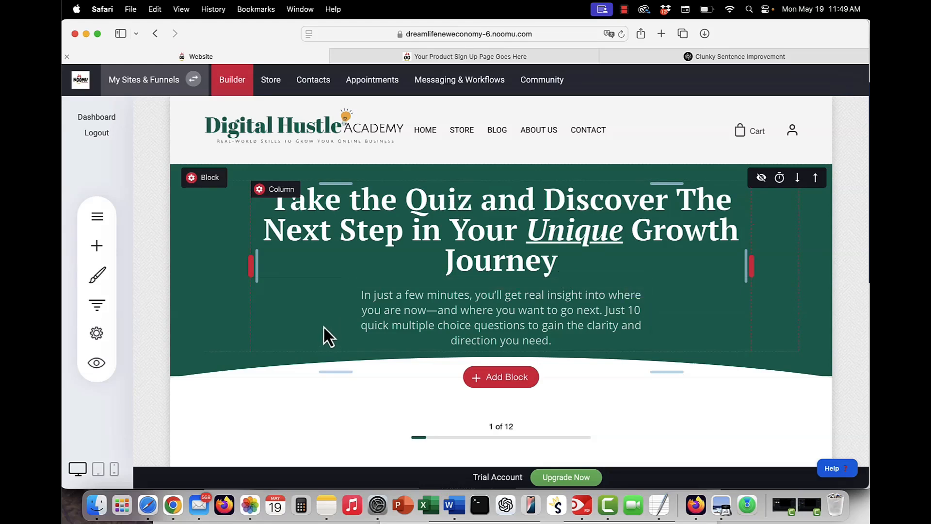
Try to add a Quiz/Survey widget to the heading block of the quiz page
{"action": "left_click", "coordinate": [320, 245]}
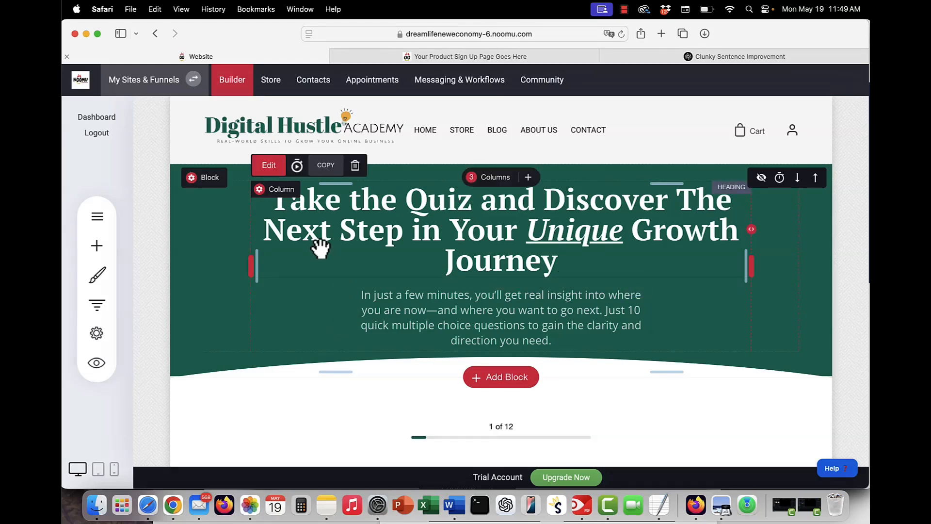
{"action": "left_click", "coordinate": [98, 246]}
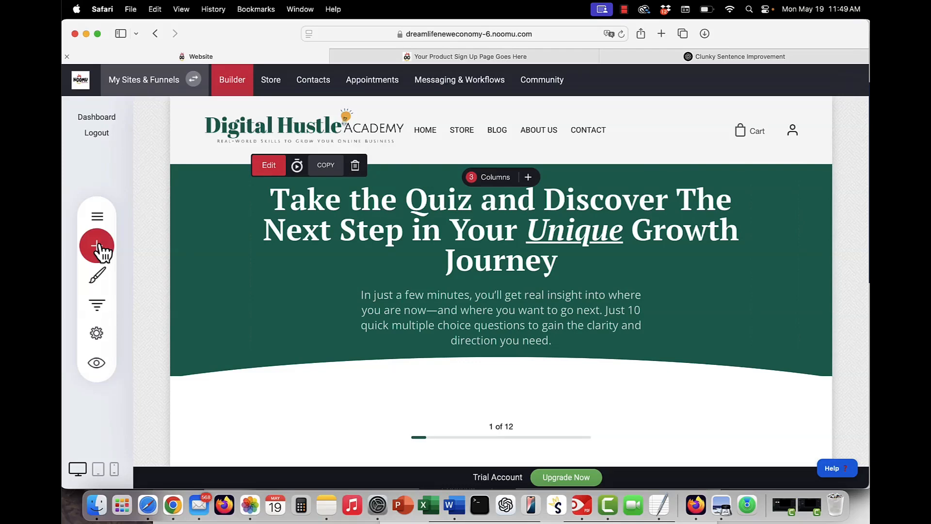
{"action": "left_click", "coordinate": [98, 247]}
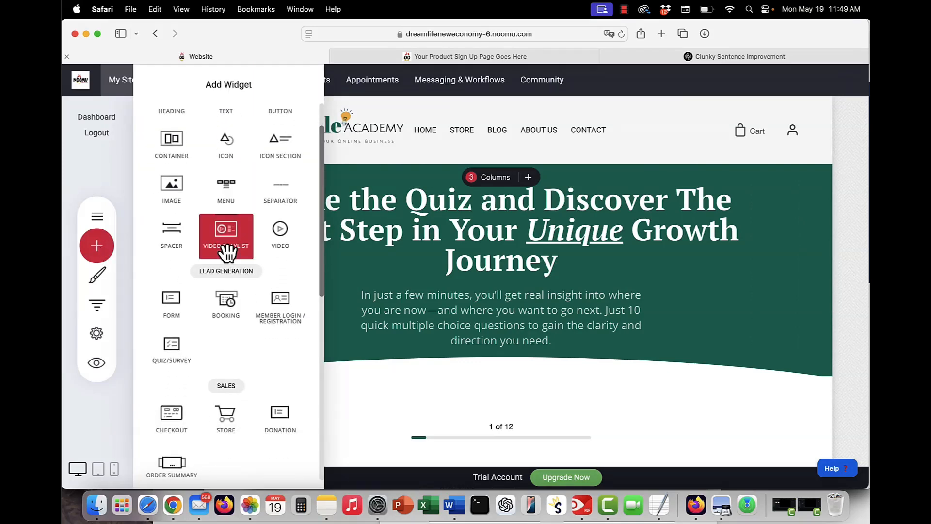
{"action": "scroll", "coordinate": [226, 252], "scroll_direction": "down", "scroll_amount": 3}
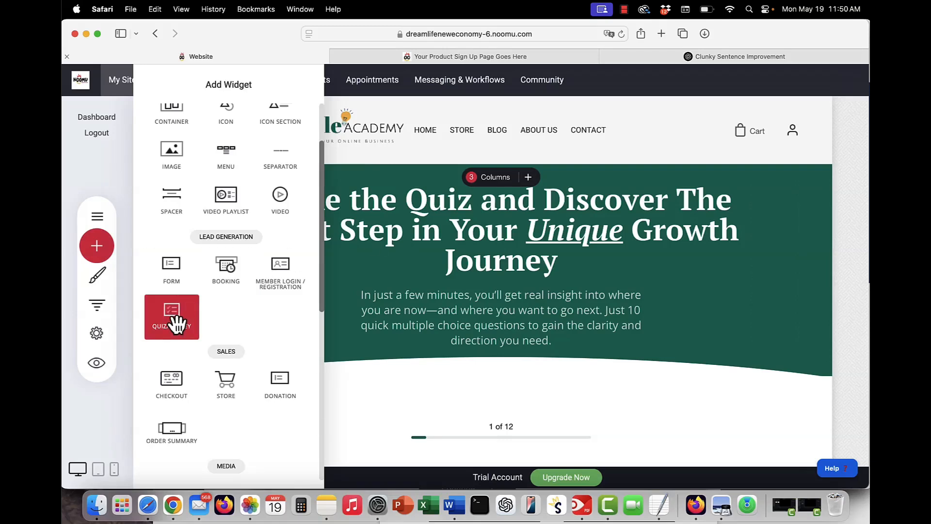
{"action": "left_click_drag", "start_coordinate": [177, 324], "coordinate": [566, 213]}
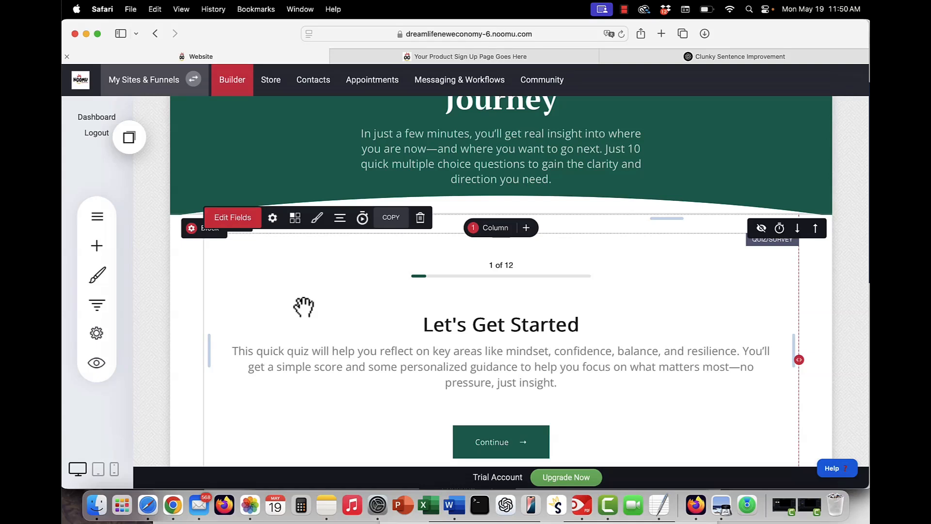
Copy the page's quiz element and save it in the account under the name "this is my quiz template"
{"action": "scroll", "coordinate": [303, 306], "scroll_direction": "down", "scroll_amount": 1}
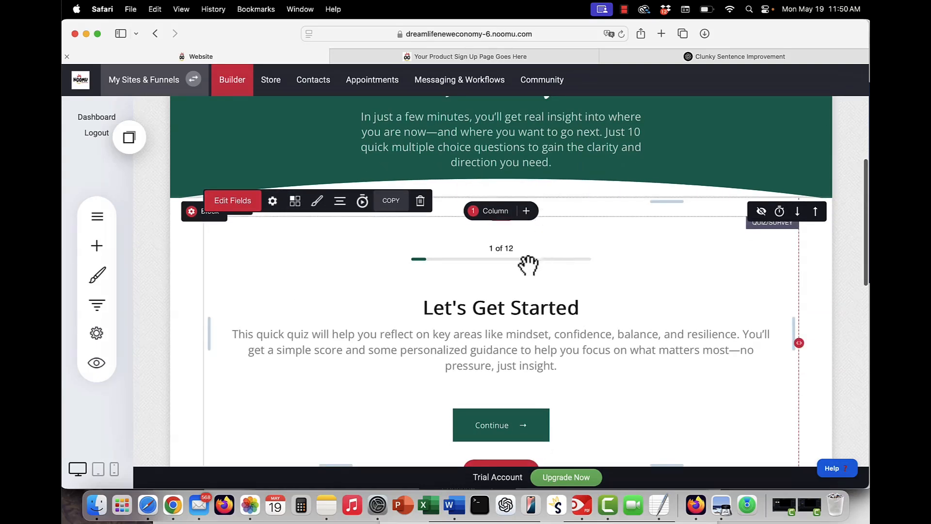
{"action": "left_click", "coordinate": [391, 202]}
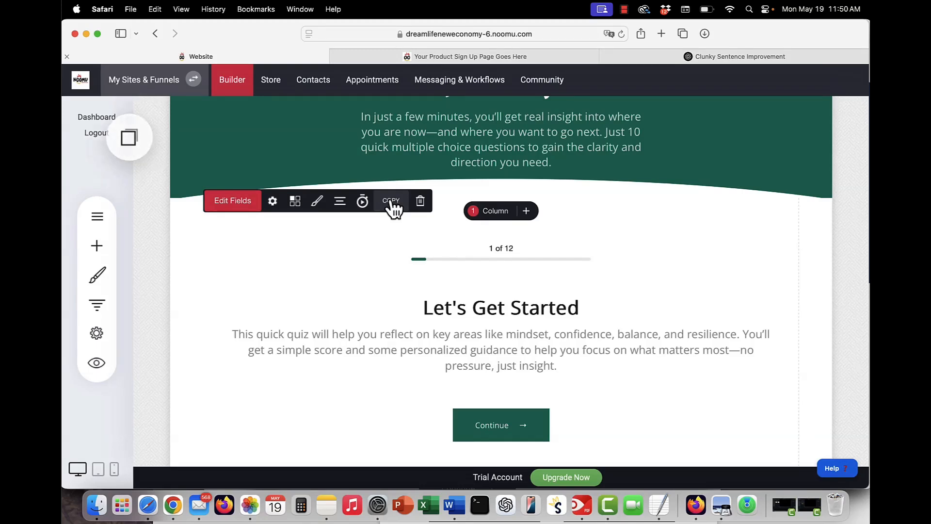
{"action": "left_click", "coordinate": [129, 143]}
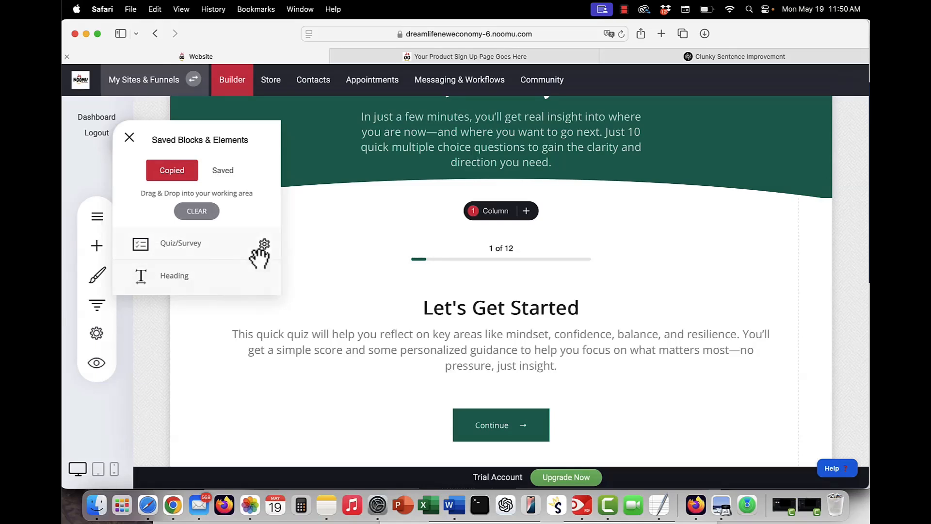
{"action": "left_click", "coordinate": [264, 244]}
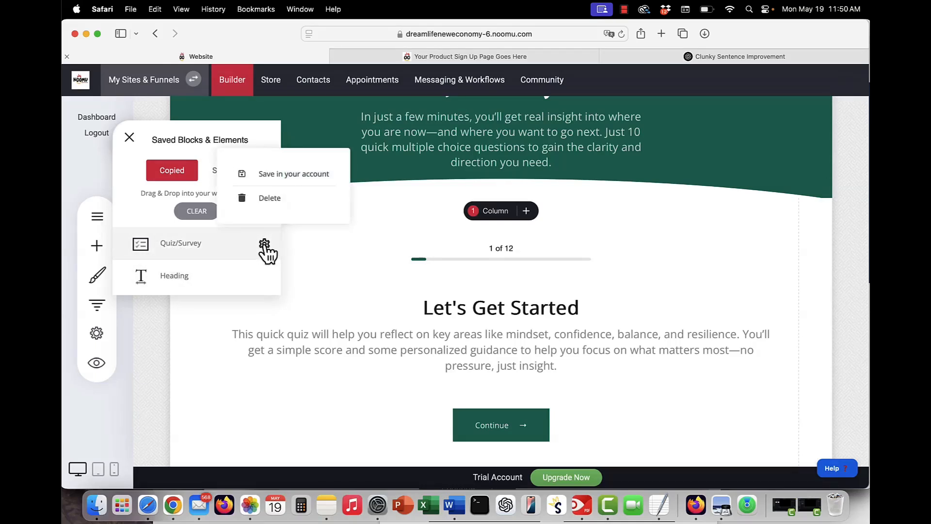
{"action": "left_click", "coordinate": [294, 176]}
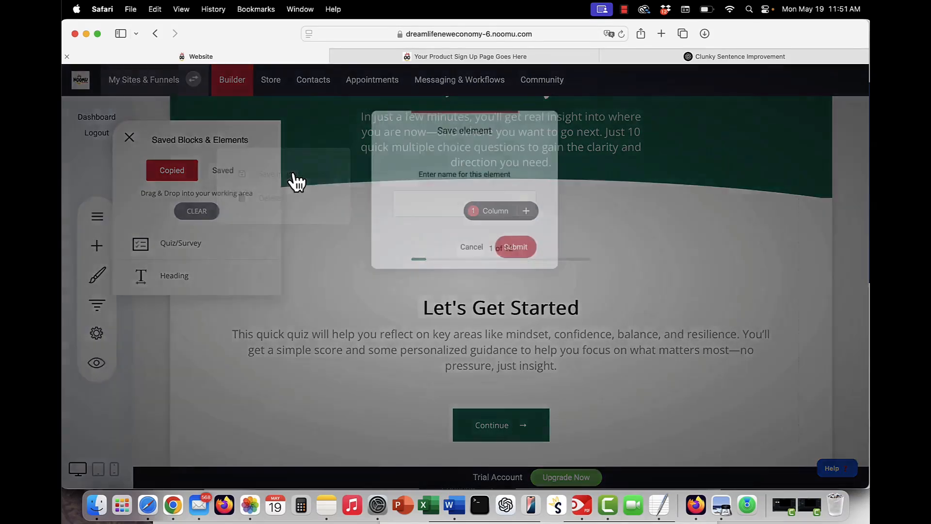
{"action": "type", "text": "this is mt"}
{"action": "key", "text": "BackSpace"}
{"action": "key", "text": "BackSpace"}
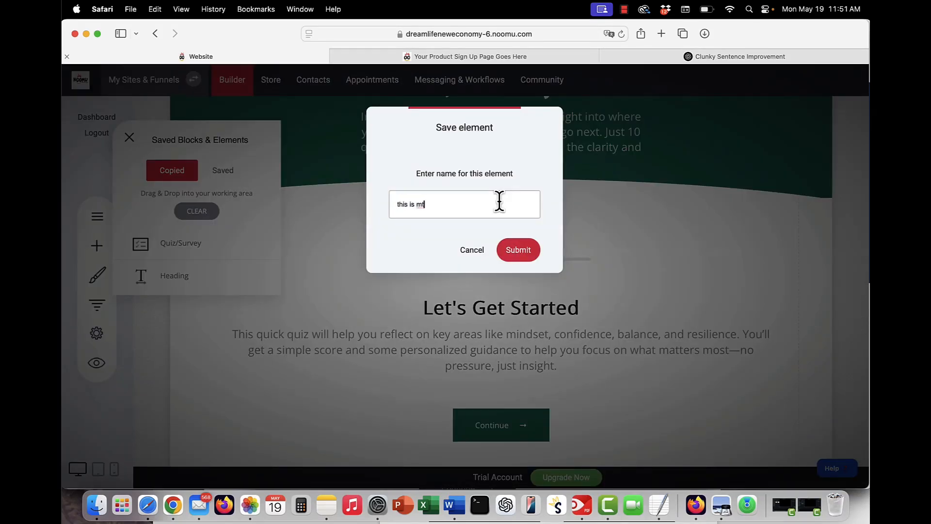
{"action": "type", "text": "y quiz template"}
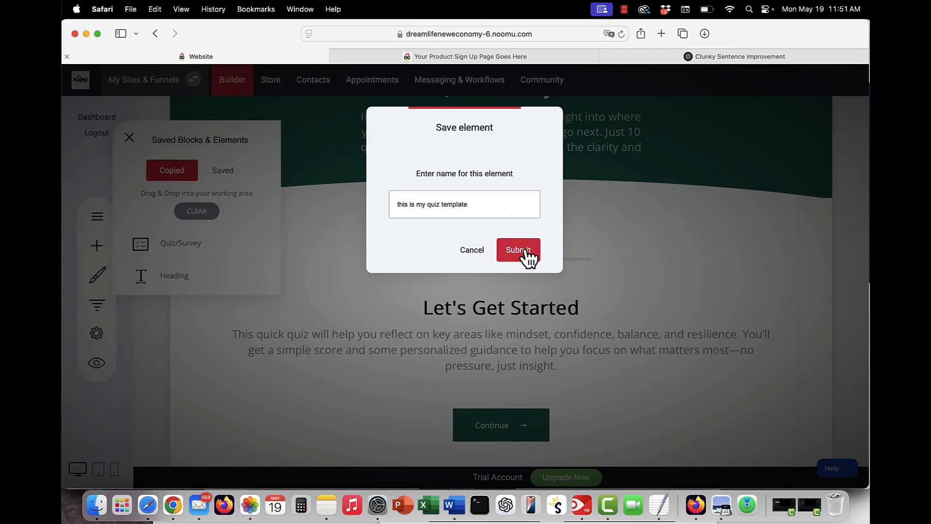
{"action": "left_click", "coordinate": [525, 253]}
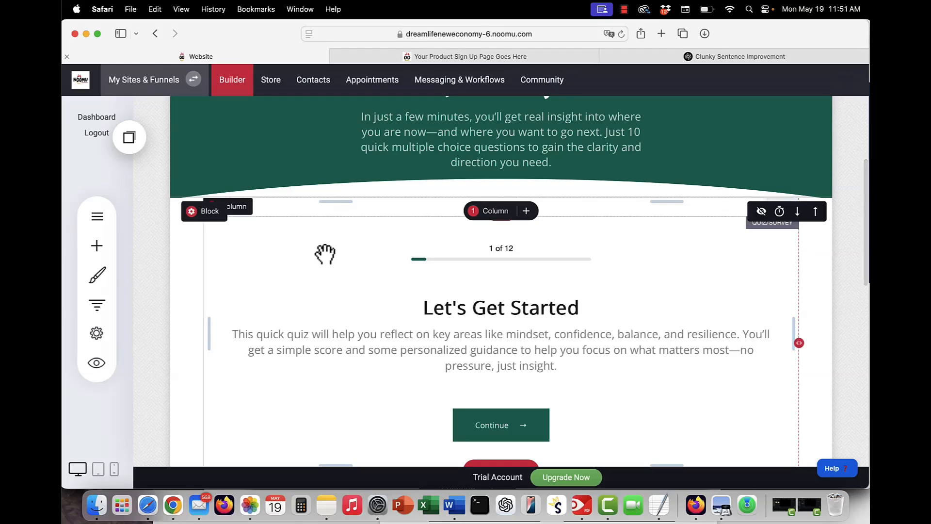
Review the quiz's form settings, including form name, submission notifications, progress and back button options, button texts and contact tags
{"action": "left_click", "coordinate": [305, 278]}
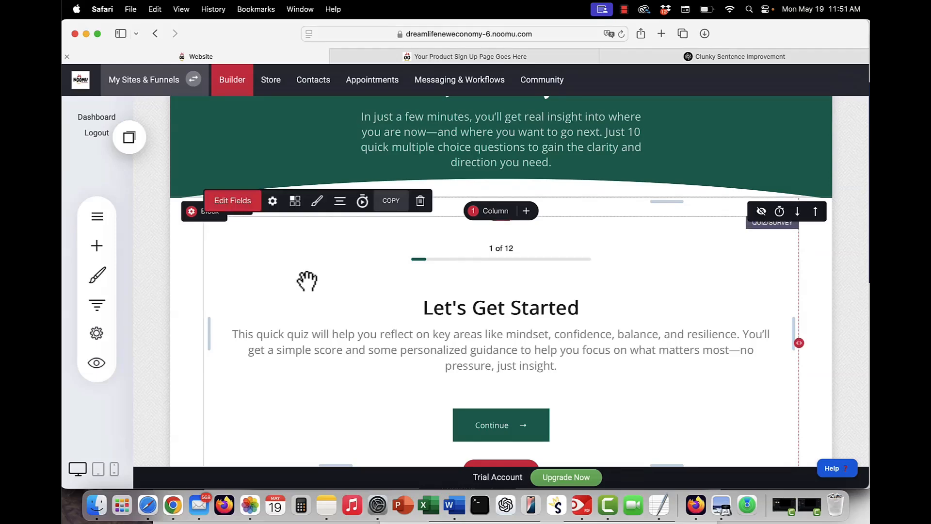
{"action": "left_click", "coordinate": [274, 201]}
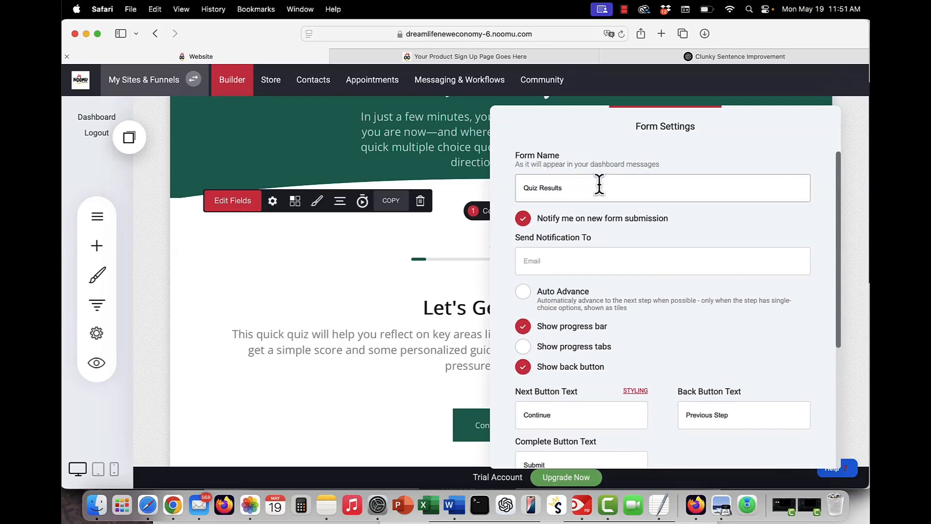
{"action": "left_click", "coordinate": [596, 187]}
{"action": "left_click", "coordinate": [630, 194]}
{"action": "scroll", "coordinate": [630, 194], "scroll_direction": "down", "scroll_amount": 1}
{"action": "left_click", "coordinate": [584, 220]}
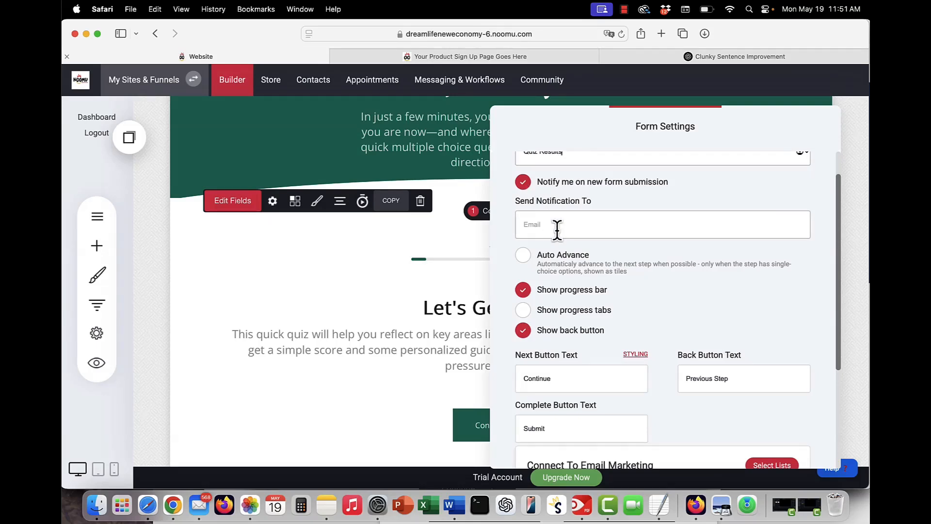
{"action": "scroll", "coordinate": [543, 238], "scroll_direction": "down", "scroll_amount": 3}
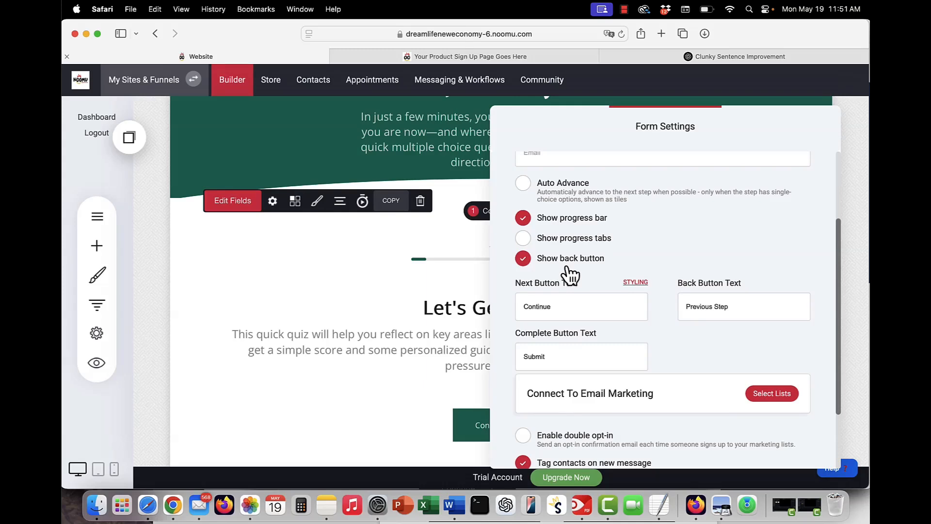
{"action": "scroll", "coordinate": [570, 275], "scroll_direction": "down", "scroll_amount": 3}
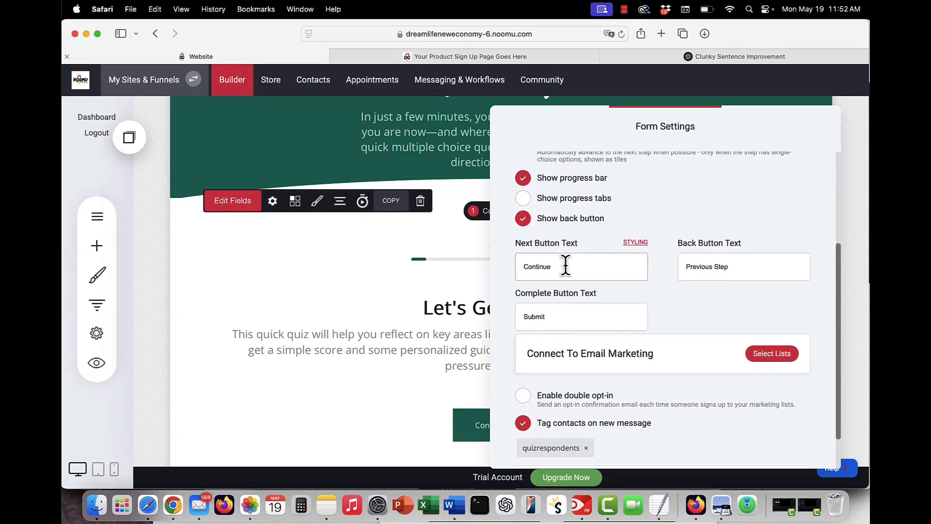
{"action": "scroll", "coordinate": [530, 327], "scroll_direction": "down", "scroll_amount": 2}
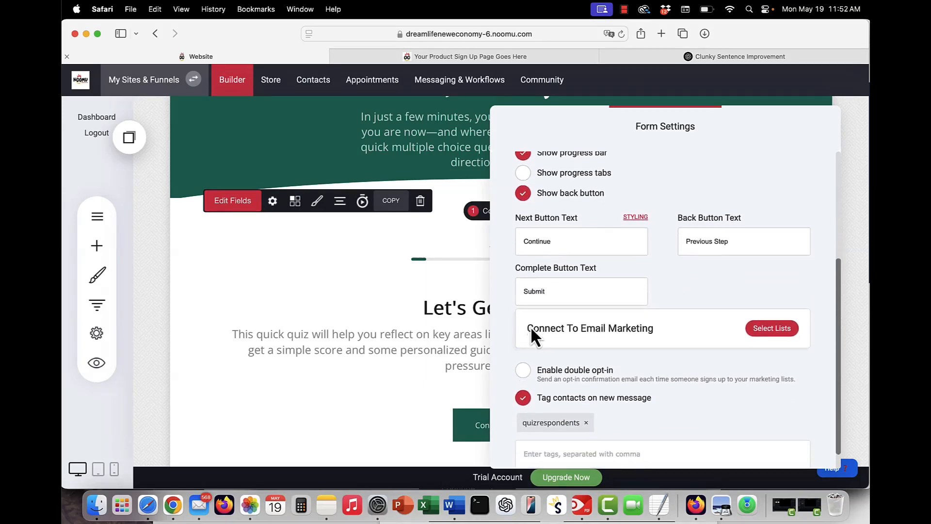
{"action": "scroll", "coordinate": [530, 327], "scroll_direction": "down", "scroll_amount": 2}
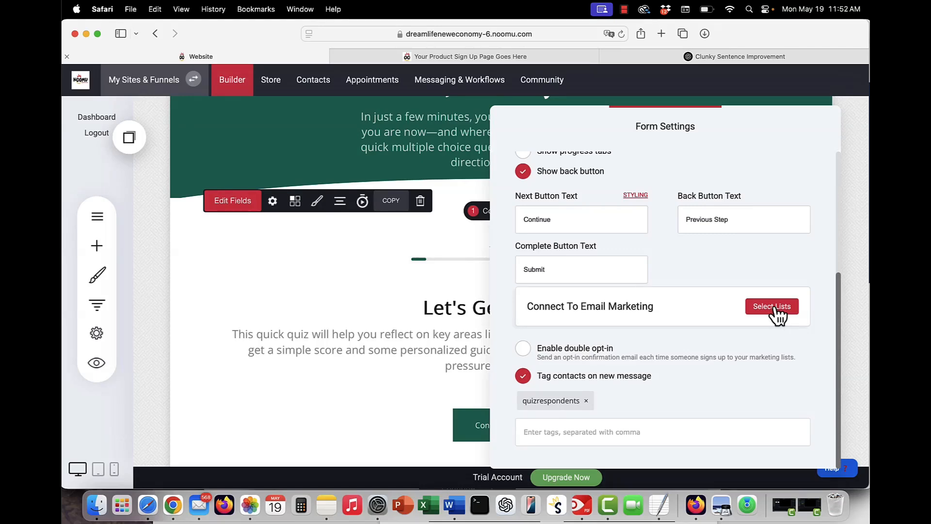
Check the email marketing list selection and the option for adding a subscriber list, then close the form settings without changes
{"action": "left_click", "coordinate": [775, 310]}
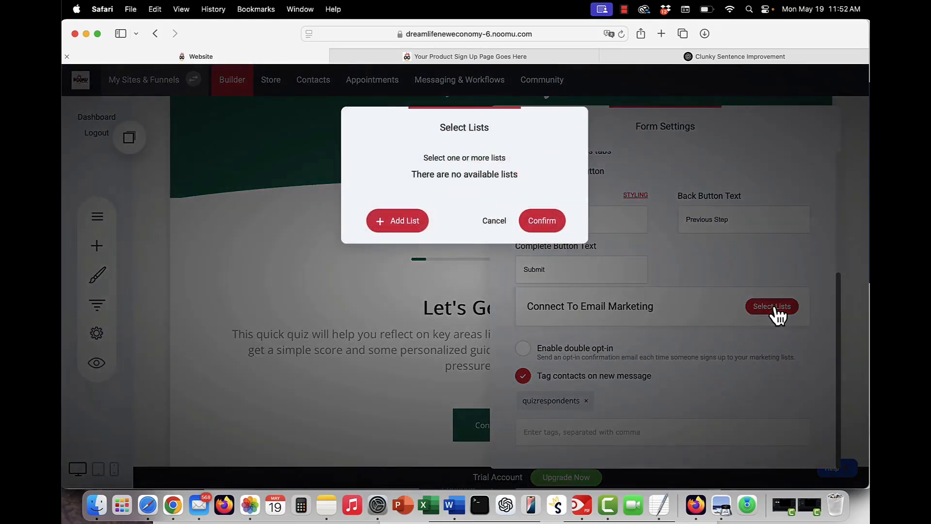
{"action": "left_click", "coordinate": [407, 224]}
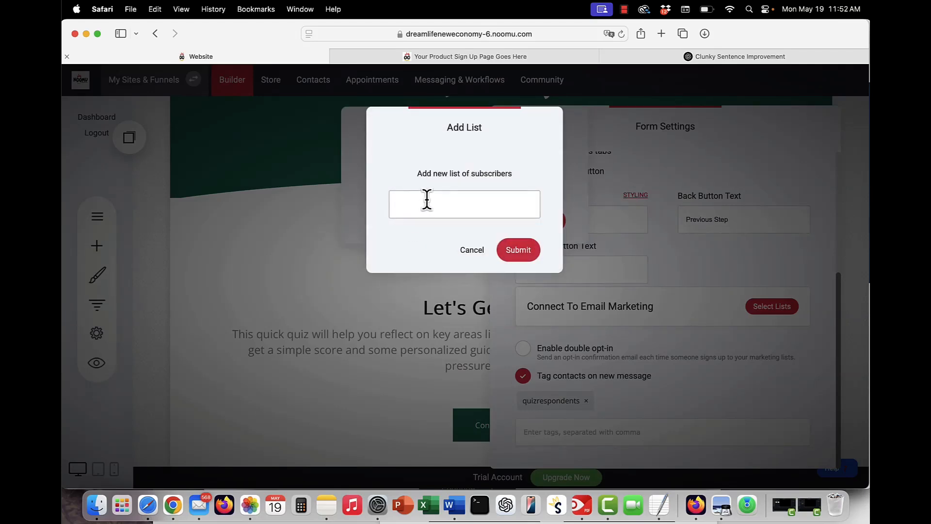
{"action": "left_click", "coordinate": [473, 251]}
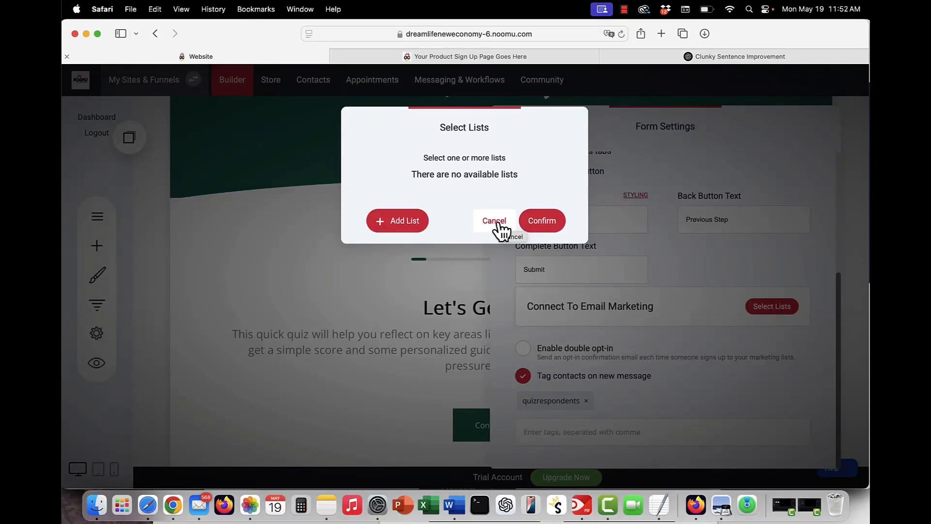
{"action": "left_click", "coordinate": [499, 224]}
{"action": "left_click", "coordinate": [623, 360]}
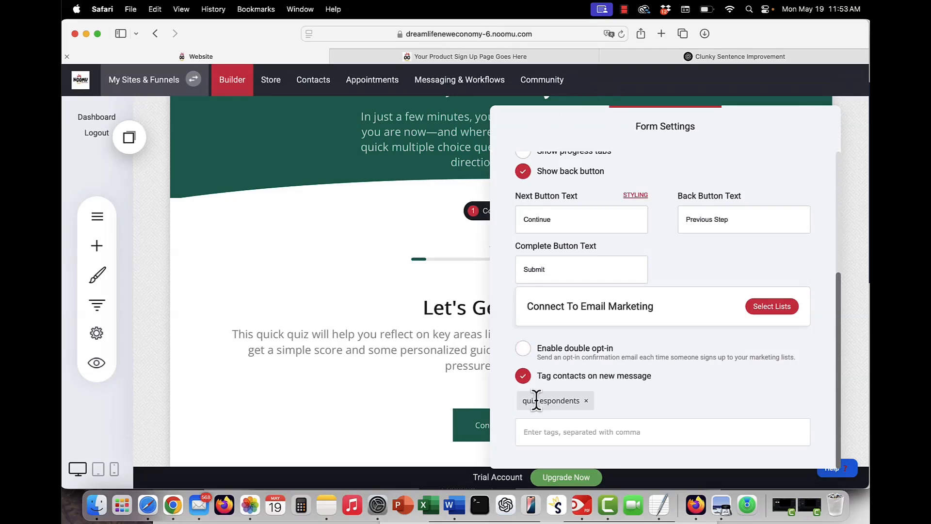
{"action": "scroll", "coordinate": [547, 224], "scroll_direction": "up", "scroll_amount": 5}
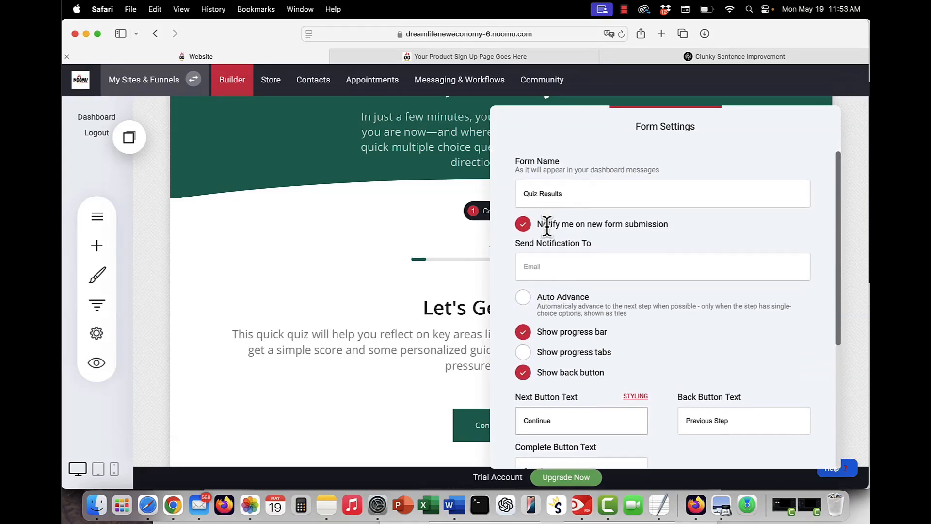
{"action": "left_click", "coordinate": [367, 231]}
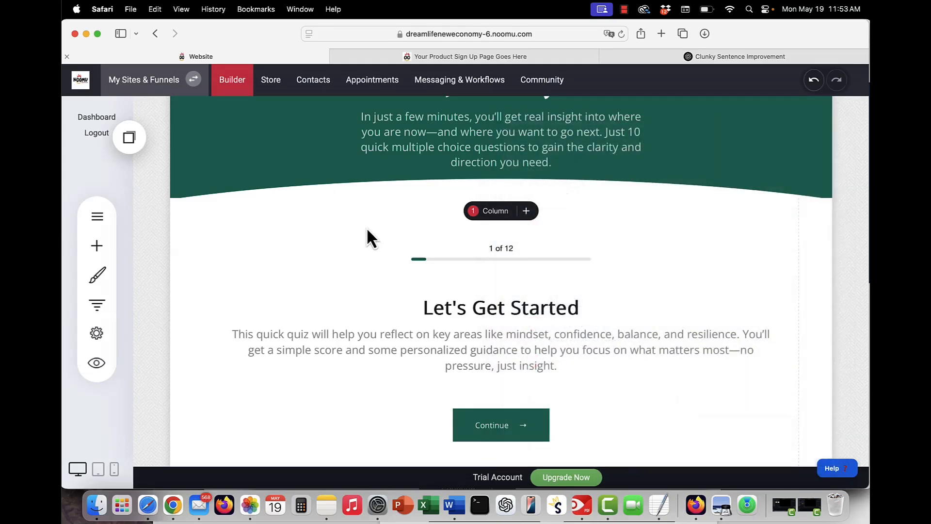
Open the quiz's form fields and examine the score-based rules for managing quiz results
{"action": "left_click", "coordinate": [304, 274]}
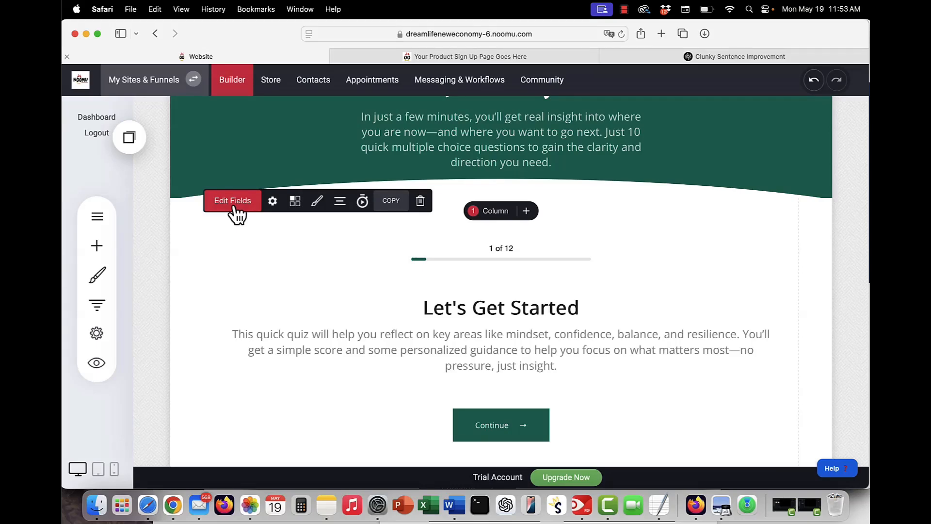
{"action": "left_click", "coordinate": [233, 204]}
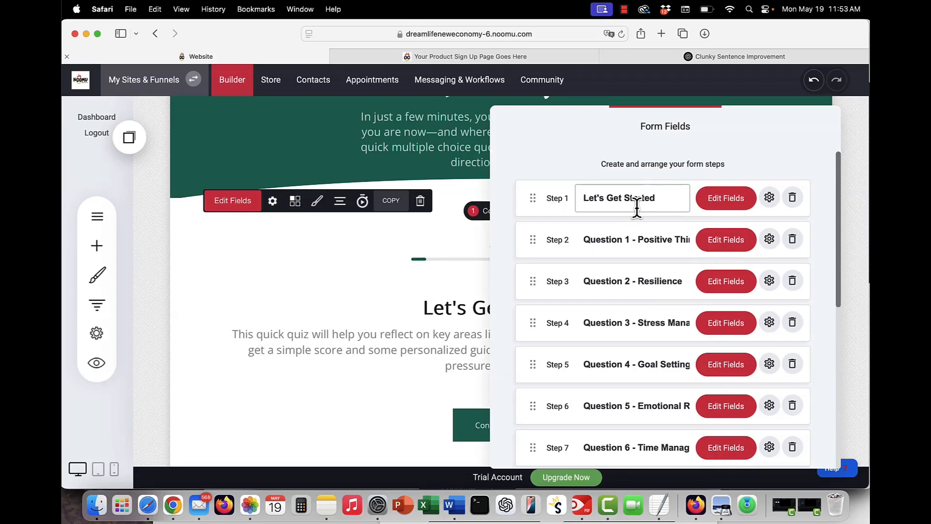
{"action": "scroll", "coordinate": [635, 209], "scroll_direction": "down", "scroll_amount": 7}
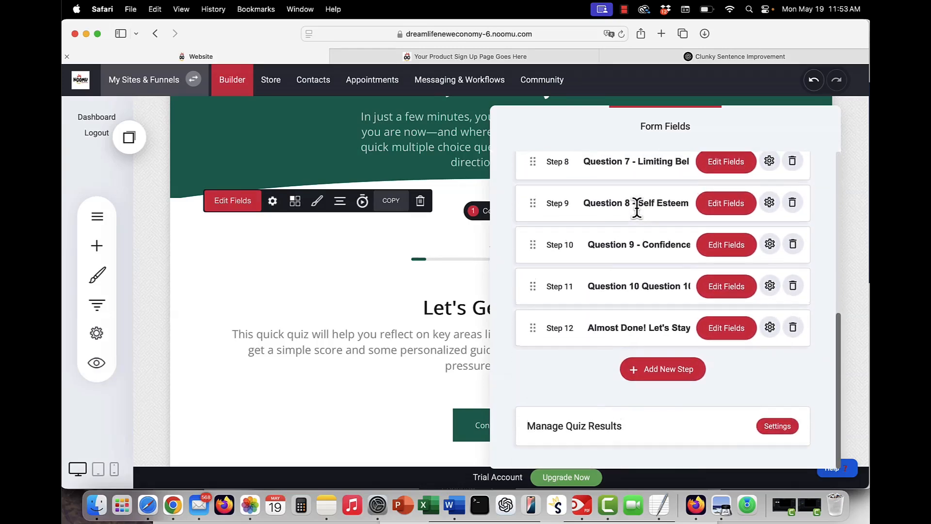
{"action": "left_click", "coordinate": [775, 427]}
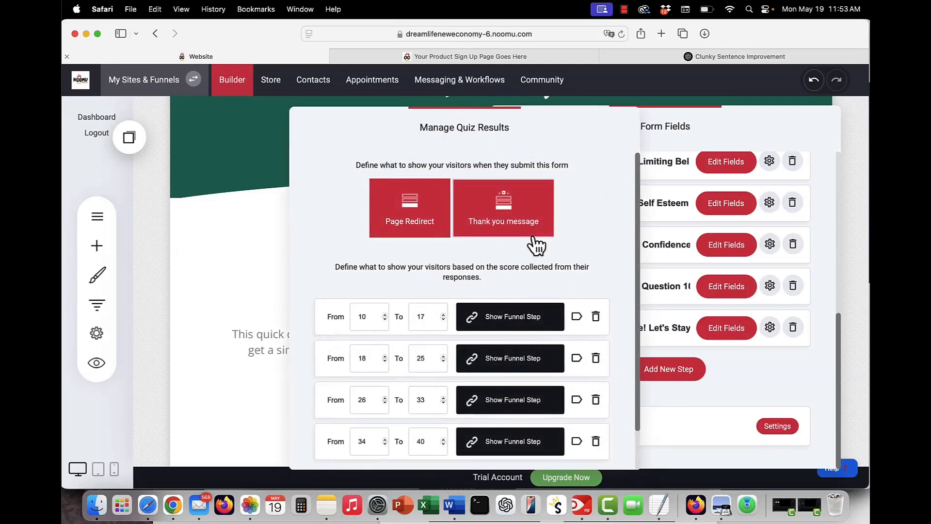
{"action": "scroll", "coordinate": [536, 243], "scroll_direction": "down", "scroll_amount": 2}
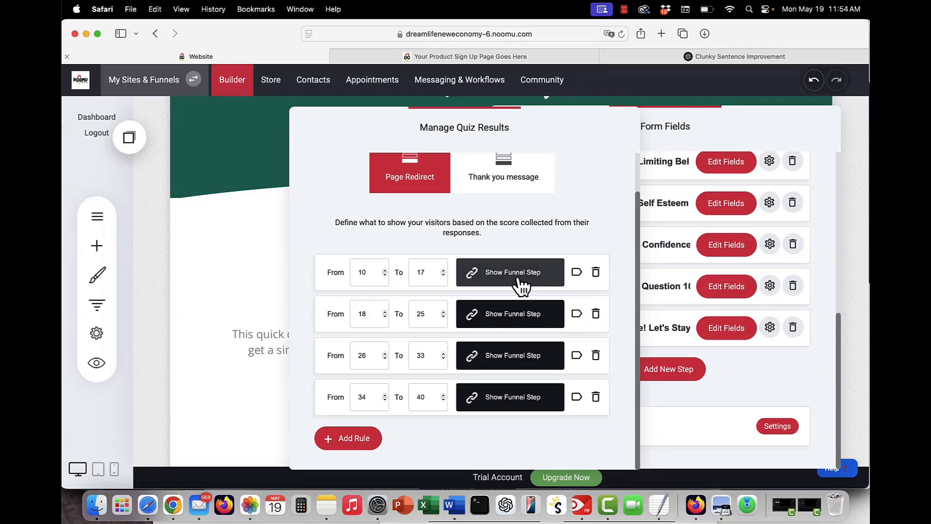
Check the funnel steps linked to the score ranges 10–17, 18–25 and 26–33, and close the quiz results settings
{"action": "left_click", "coordinate": [492, 276]}
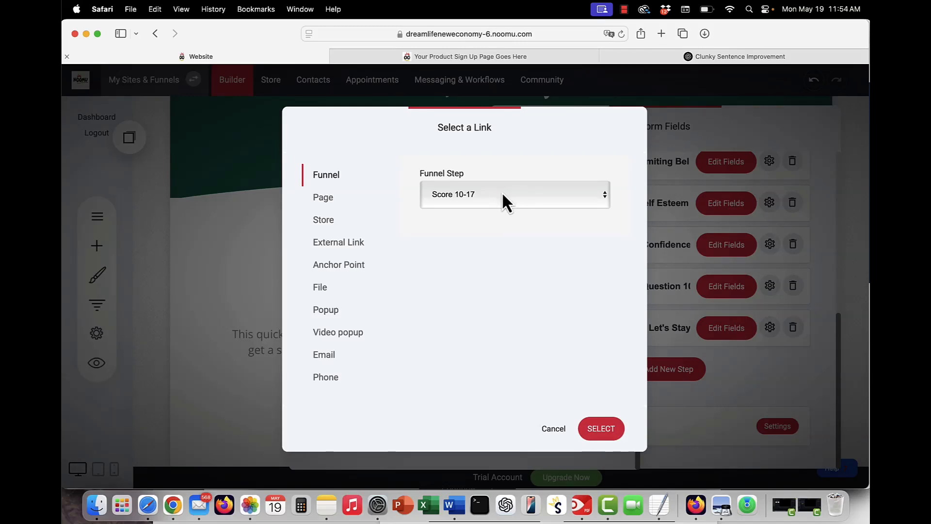
{"action": "left_click", "coordinate": [554, 430]}
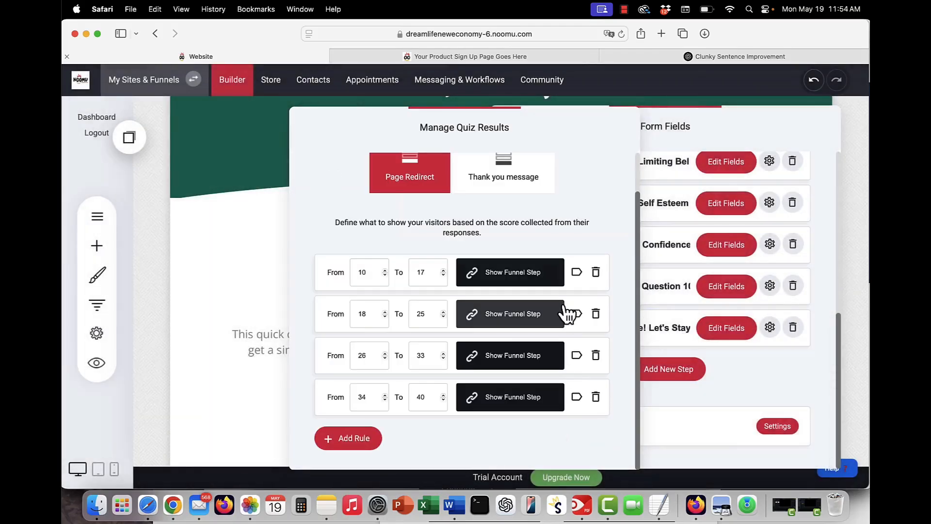
{"action": "left_click", "coordinate": [521, 326]}
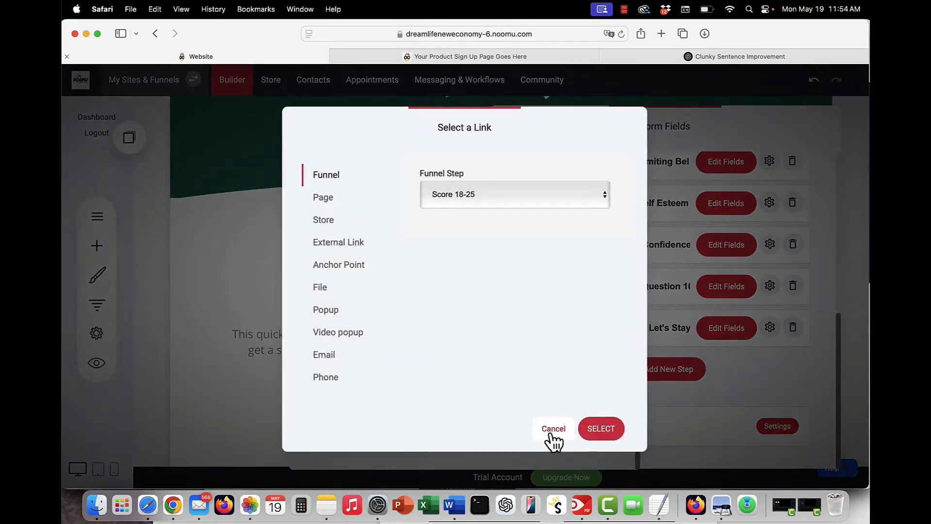
{"action": "left_click", "coordinate": [551, 430]}
{"action": "left_click", "coordinate": [515, 363]}
{"action": "left_click", "coordinate": [558, 429]}
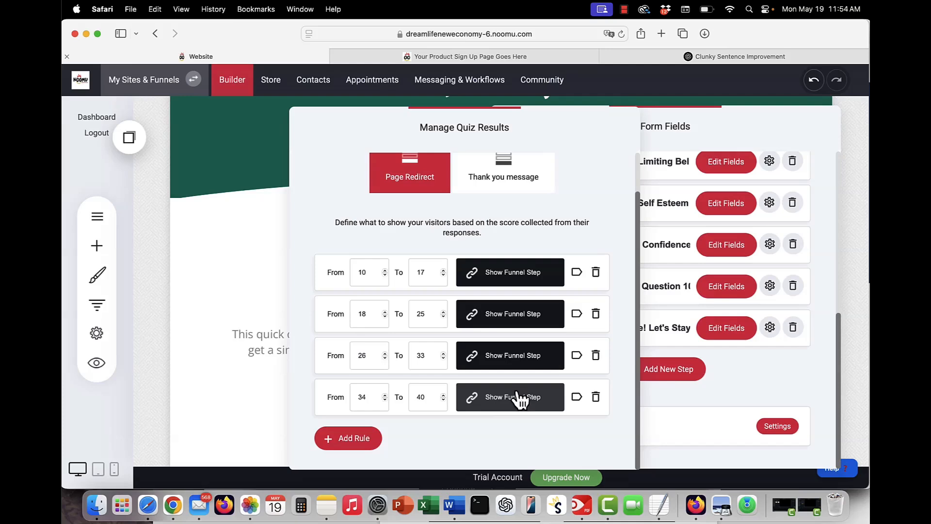
{"action": "left_click", "coordinate": [736, 363]}
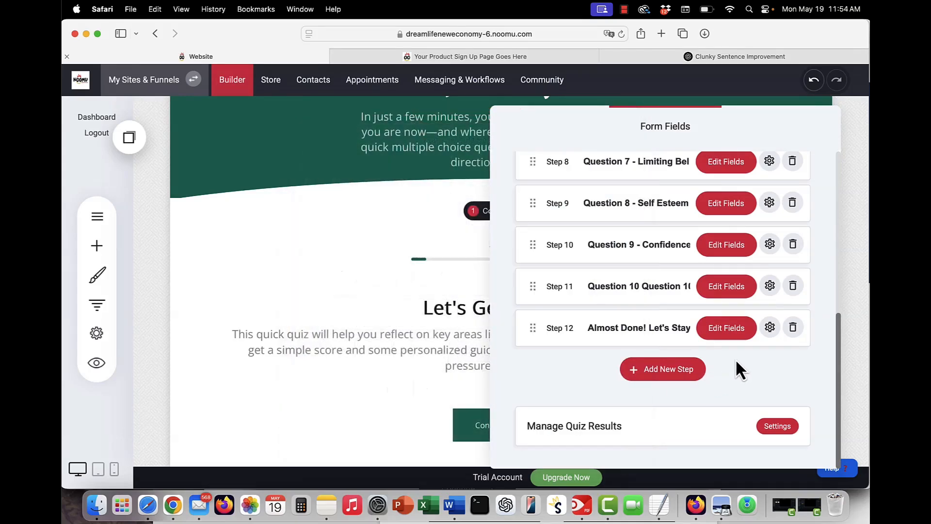
Look through the quiz's form steps from Let's Get Started to the closing contact step
{"action": "scroll", "coordinate": [696, 274], "scroll_direction": "up", "scroll_amount": 4}
{"action": "scroll", "coordinate": [696, 274], "scroll_direction": "up", "scroll_amount": 3}
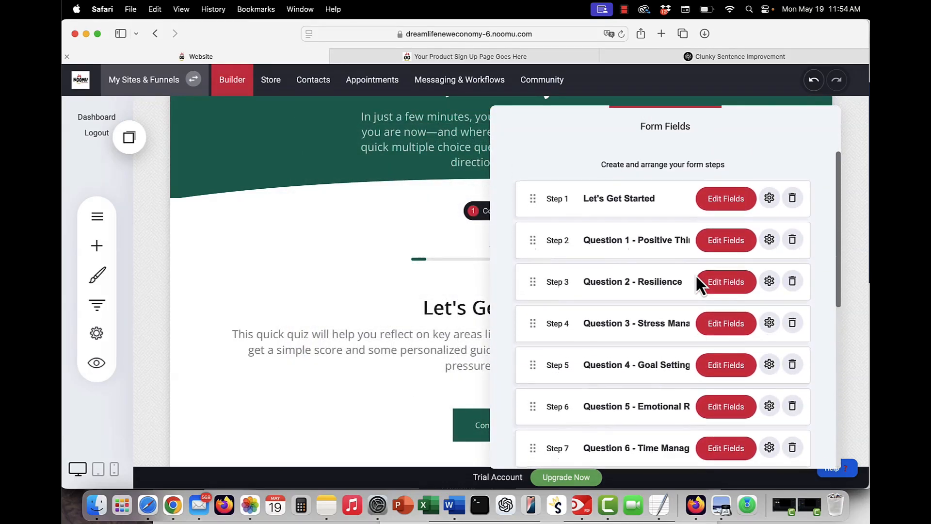
{"action": "scroll", "coordinate": [695, 275], "scroll_direction": "down", "scroll_amount": 2}
{"action": "scroll", "coordinate": [696, 275], "scroll_direction": "down", "scroll_amount": 5}
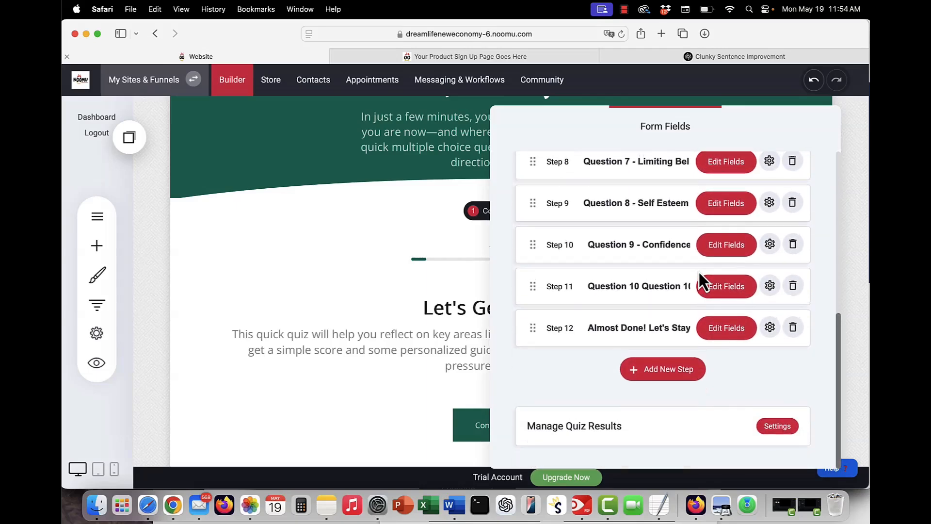
{"action": "scroll", "coordinate": [698, 270], "scroll_direction": "up", "scroll_amount": 7}
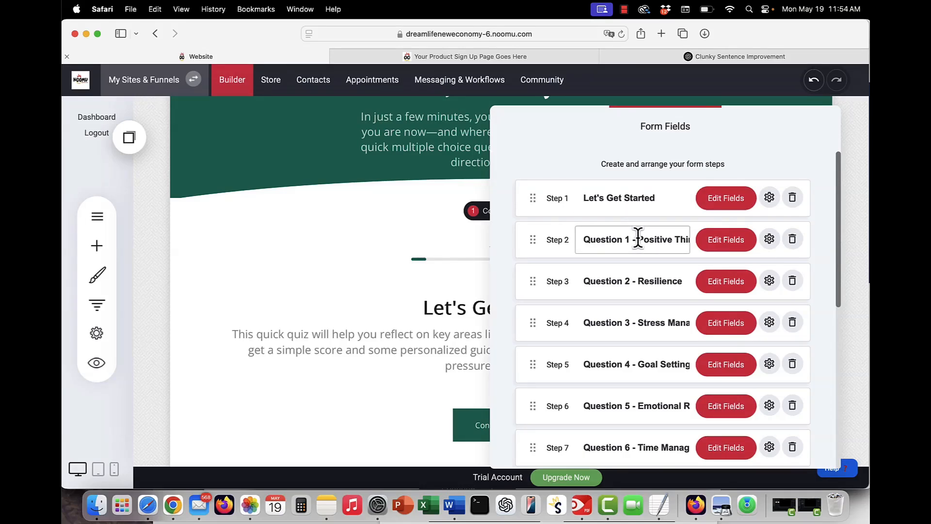
{"action": "scroll", "coordinate": [639, 238], "scroll_direction": "down", "scroll_amount": 7}
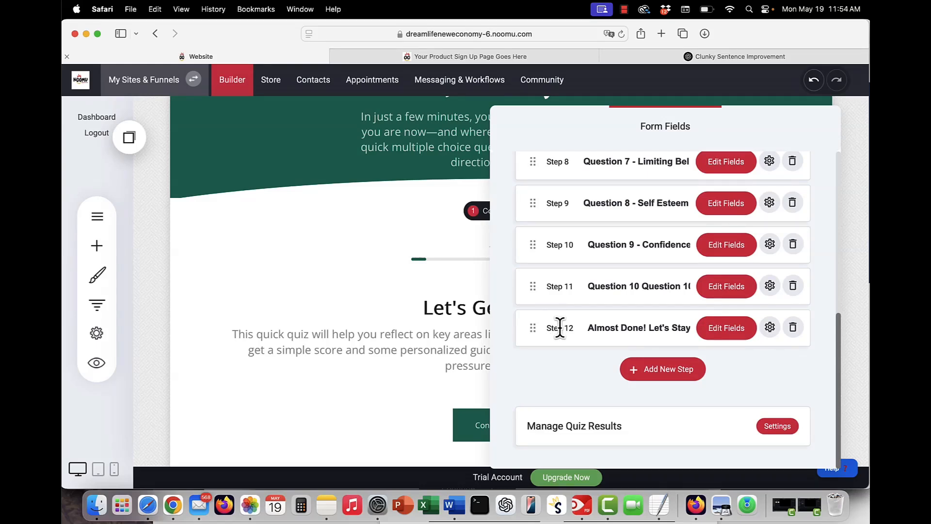
{"action": "scroll", "coordinate": [560, 328], "scroll_direction": "up", "scroll_amount": 1}
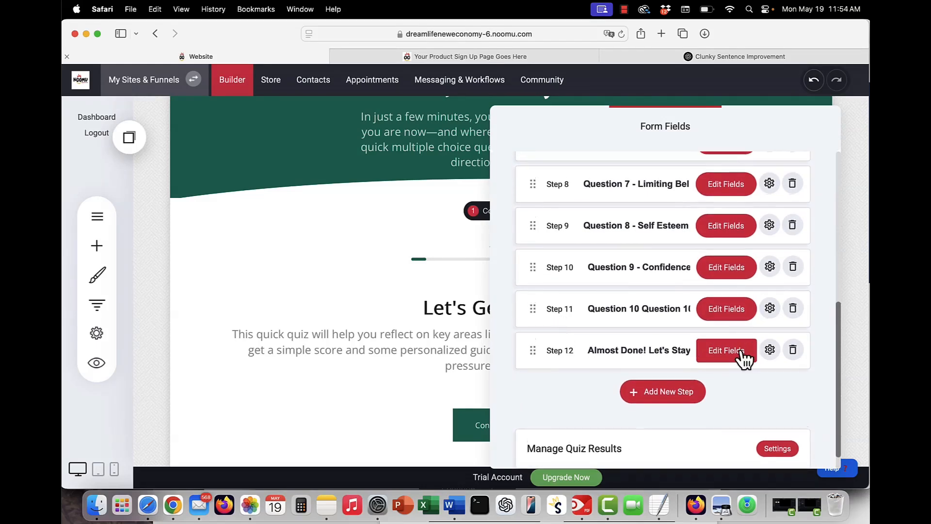
Review the fields, heading and description of the "Almost Done! Let's Stay in Touch" step, and return to the step list
{"action": "left_click", "coordinate": [742, 354]}
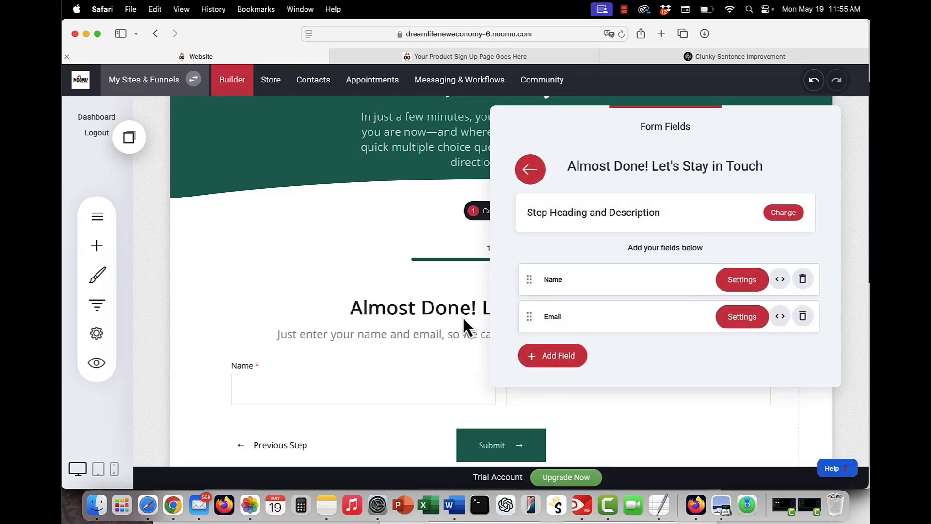
{"action": "left_click", "coordinate": [784, 214]}
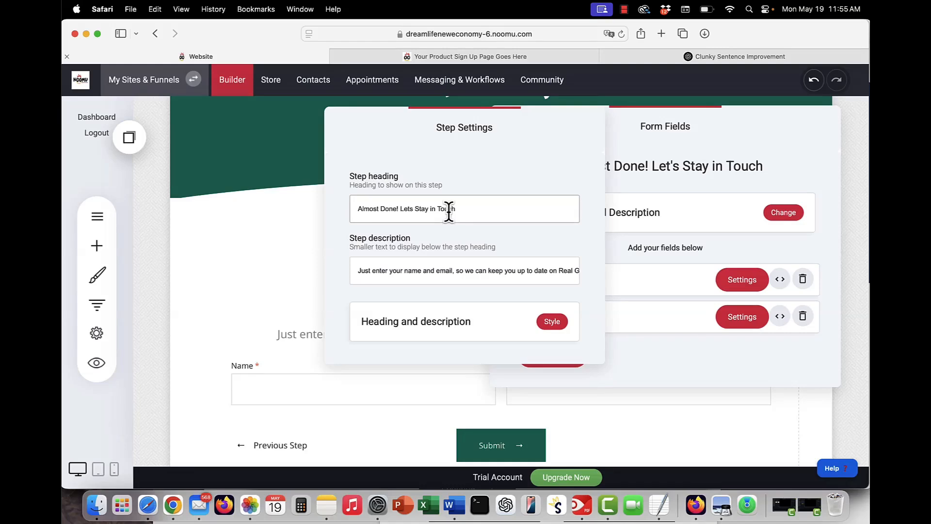
{"action": "left_click_drag", "start_coordinate": [389, 271], "coordinate": [592, 268]}
{"action": "left_click", "coordinate": [527, 269]}
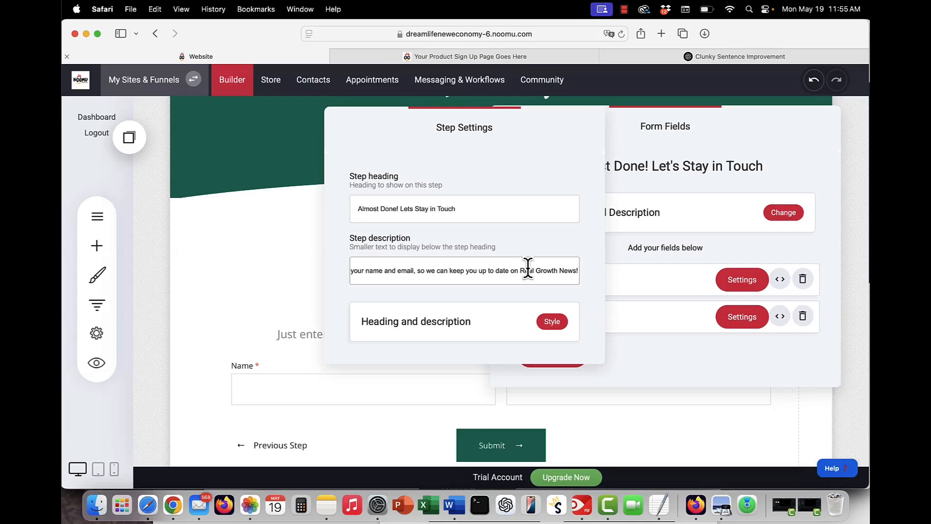
{"action": "left_click", "coordinate": [627, 249]}
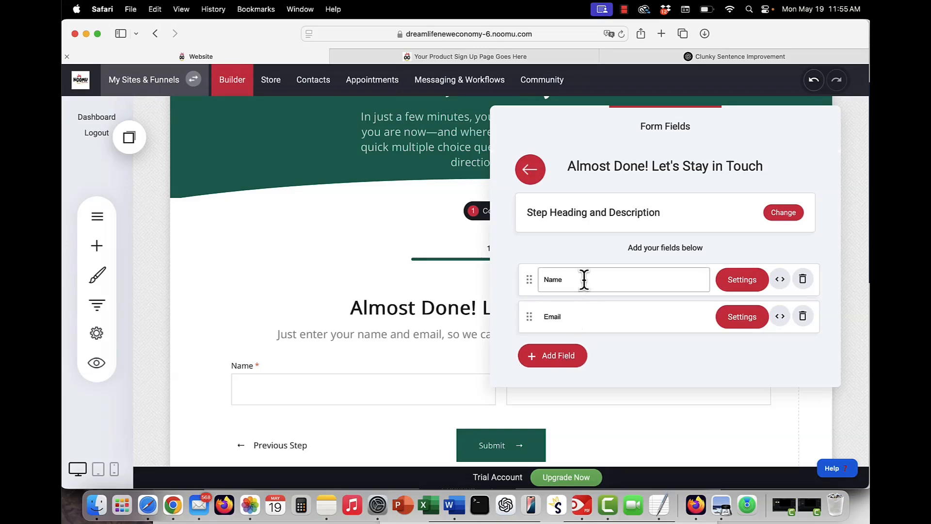
{"action": "left_click", "coordinate": [531, 174]}
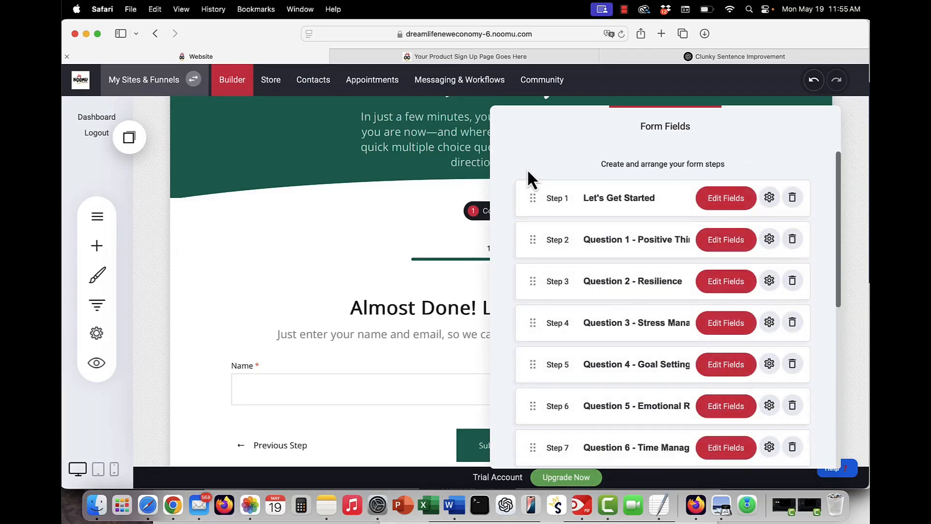
Review the heading, description and scored answer options of the "Question 1 - Positive Thinking" step, and return to the step list
{"action": "left_click", "coordinate": [725, 238]}
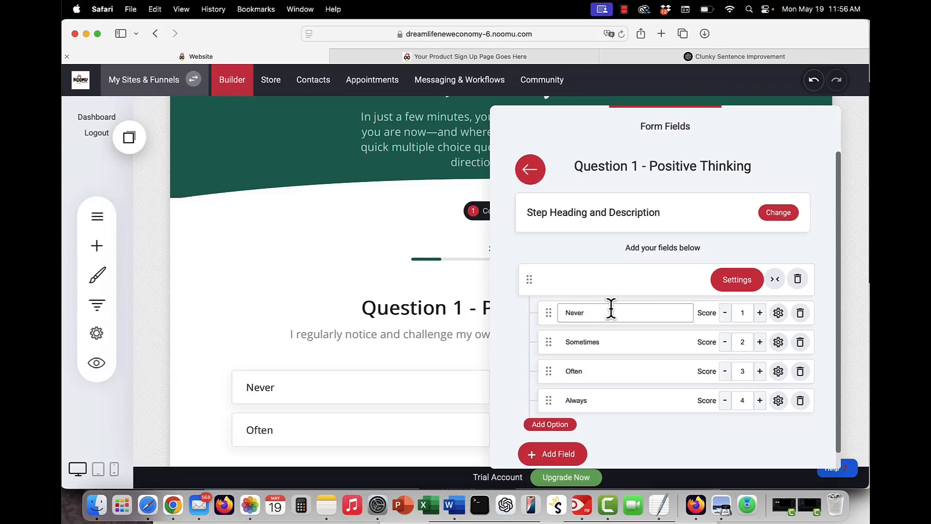
{"action": "left_click", "coordinate": [772, 214]}
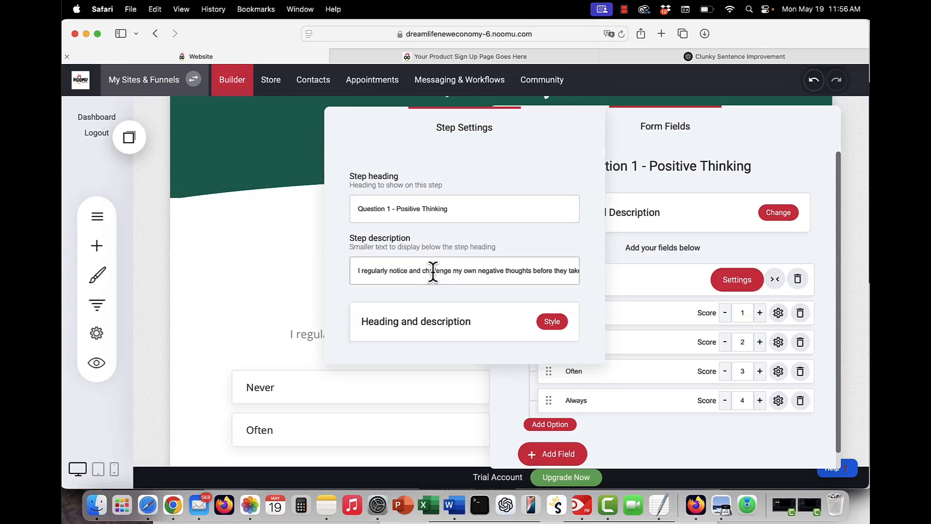
{"action": "left_click_drag", "start_coordinate": [435, 271], "coordinate": [595, 269]}
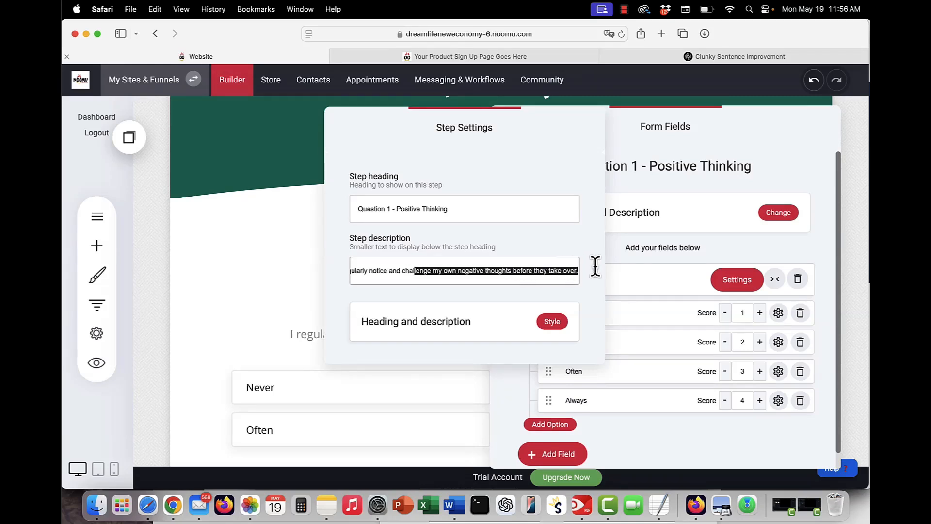
{"action": "left_click", "coordinate": [556, 270]}
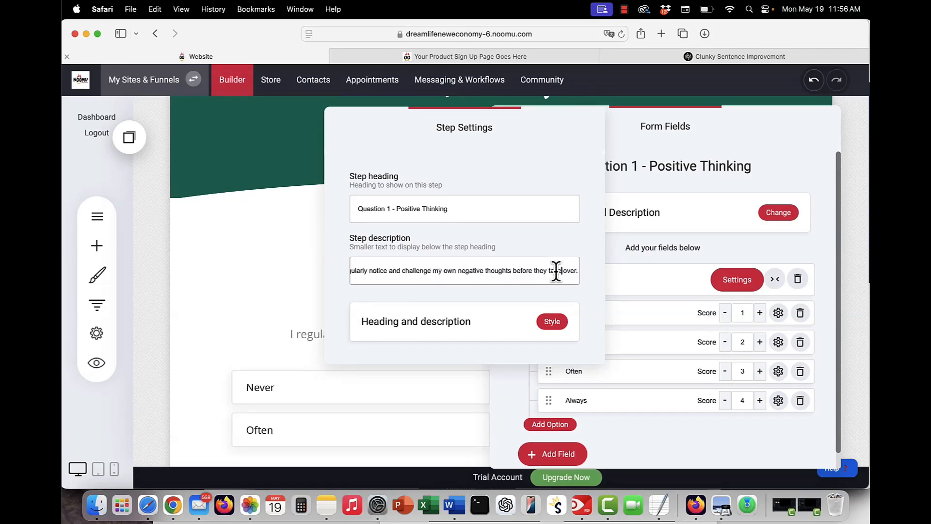
{"action": "key", "text": "End"}
{"action": "key", "text": "BackSpace"}
{"action": "left_click", "coordinate": [638, 247]}
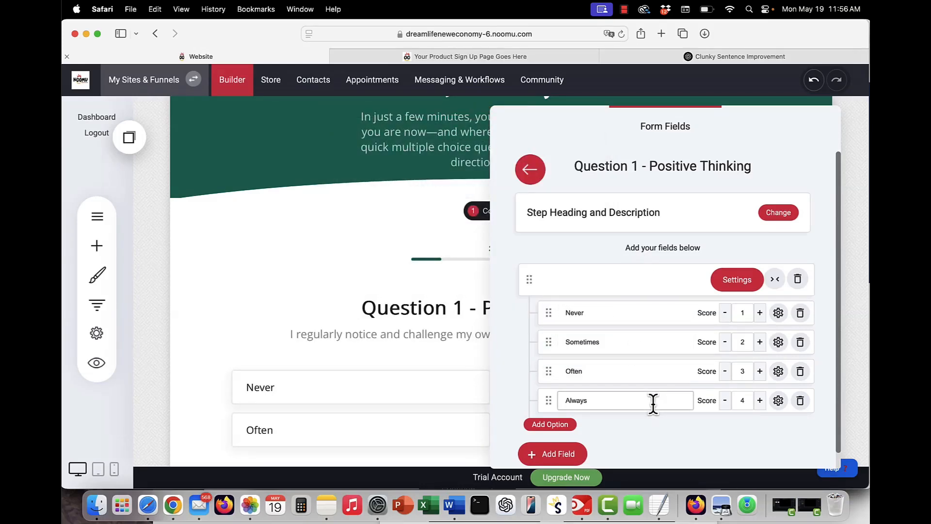
{"action": "left_click", "coordinate": [534, 177]}
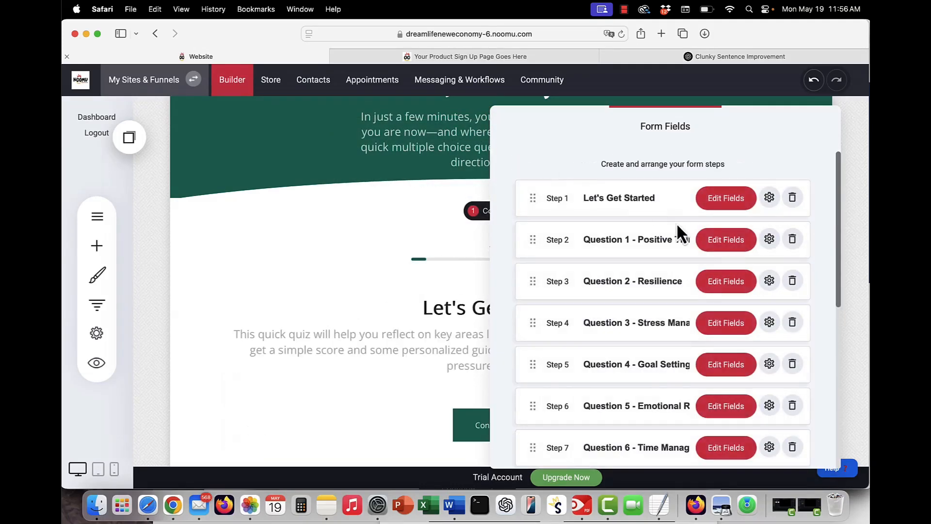
Read the full description of the "Question 2 - Resilience" step, check the end of the step list, and close the form fields
{"action": "left_click", "coordinate": [721, 286]}
{"action": "left_click", "coordinate": [779, 214]}
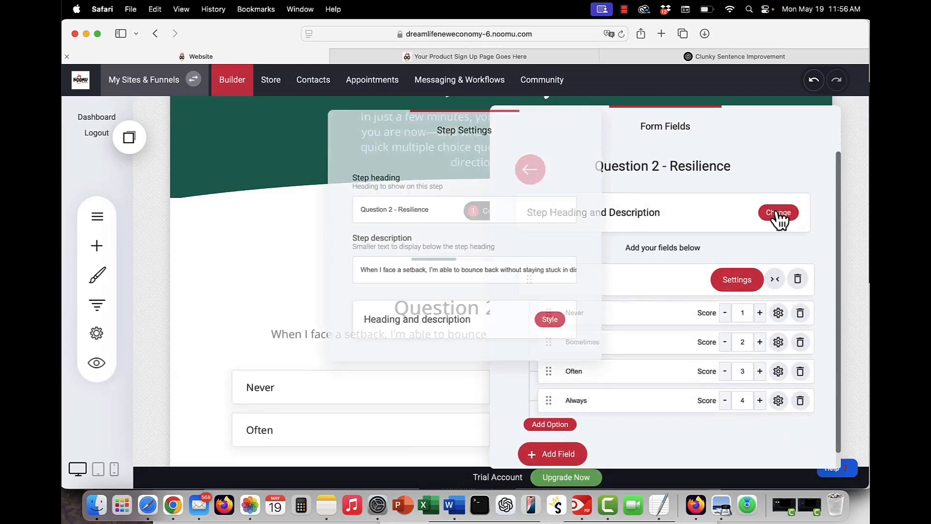
{"action": "left_click_drag", "start_coordinate": [403, 271], "coordinate": [583, 270]}
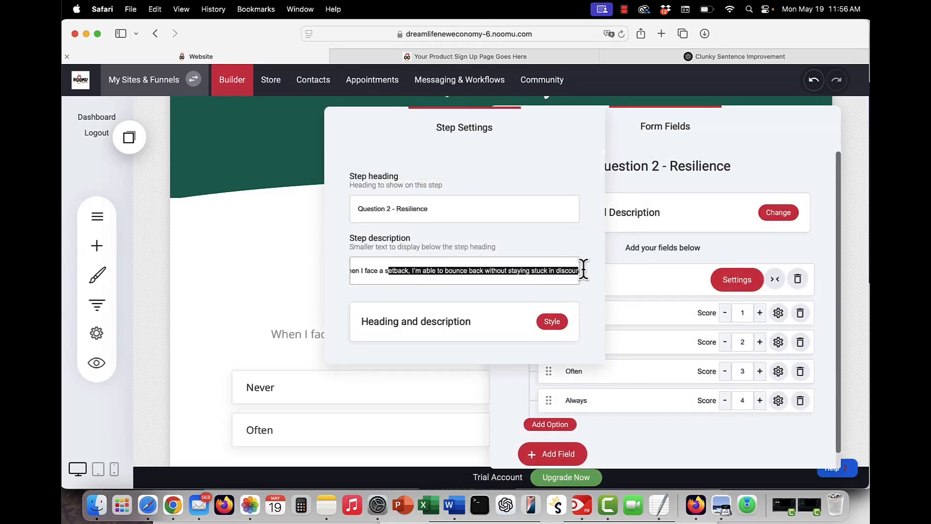
{"action": "left_click", "coordinate": [545, 271]}
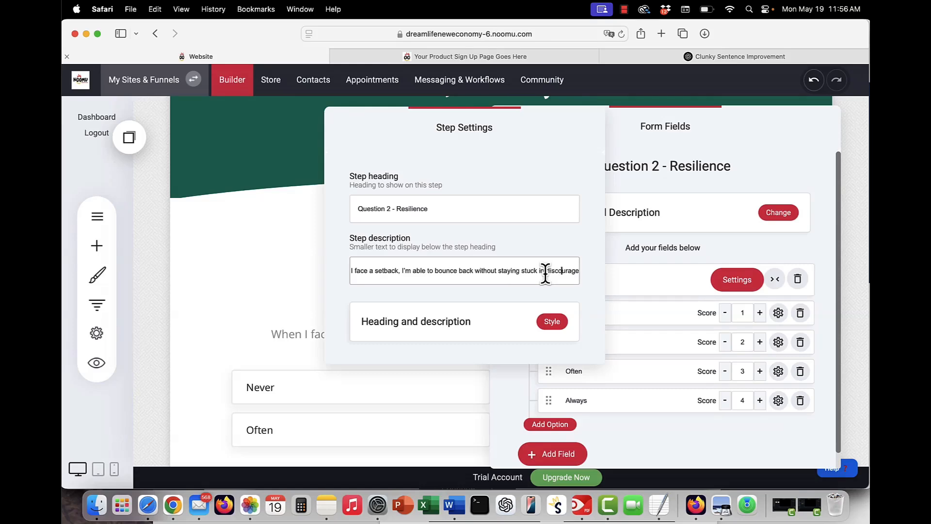
{"action": "key", "text": "Right"}
{"action": "key", "text": "Right"}
{"action": "key", "text": "Right"}
{"action": "key", "text": "Right"}
{"action": "key", "text": "Right"}
{"action": "key", "text": "Right"}
{"action": "key", "text": "Right"}
{"action": "key", "text": "Right"}
{"action": "key", "text": "Right"}
{"action": "key", "text": "Right"}
{"action": "key", "text": "Right"}
{"action": "key", "text": "Right"}
{"action": "key", "text": "Right"}
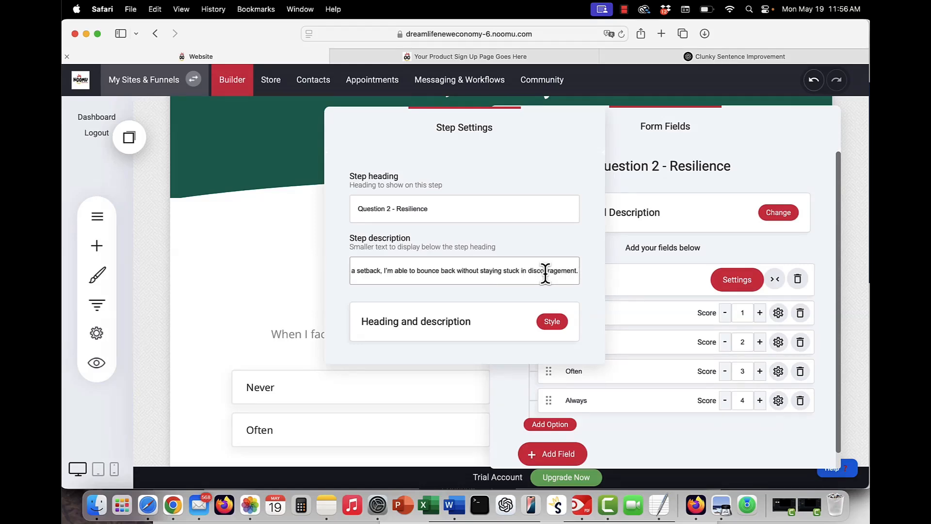
{"action": "left_click", "coordinate": [622, 249]}
{"action": "left_click", "coordinate": [537, 185]}
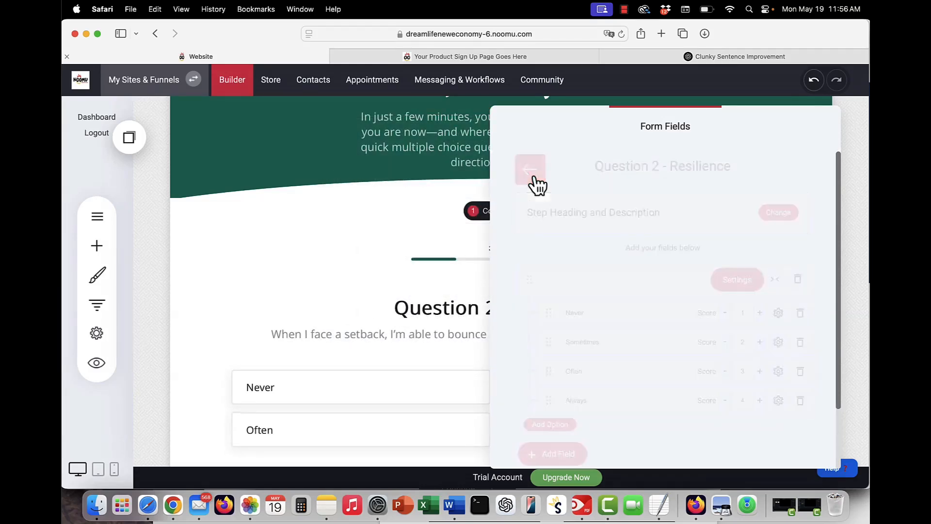
{"action": "scroll", "coordinate": [661, 350], "scroll_direction": "down", "scroll_amount": 6}
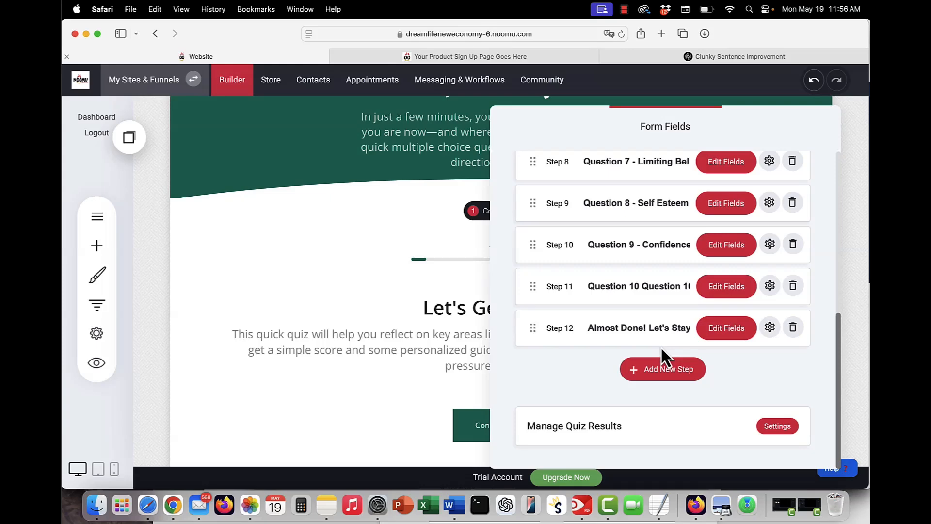
{"action": "left_click", "coordinate": [356, 347]}
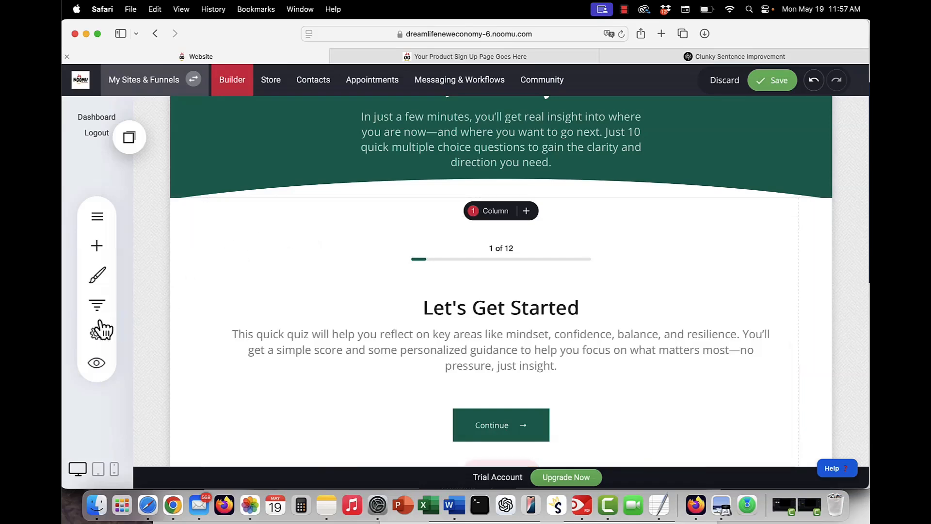
Open the My Quiz Funnel overview and examine its steps from "Take the Quiz!" to the product sign-up page
{"action": "left_click", "coordinate": [97, 305]}
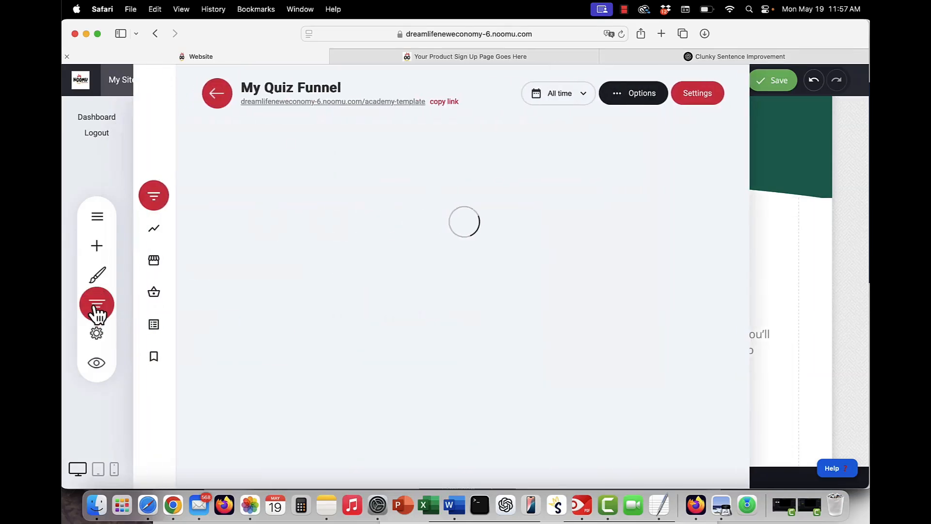
{"action": "scroll", "coordinate": [426, 179], "scroll_direction": "down", "scroll_amount": 3}
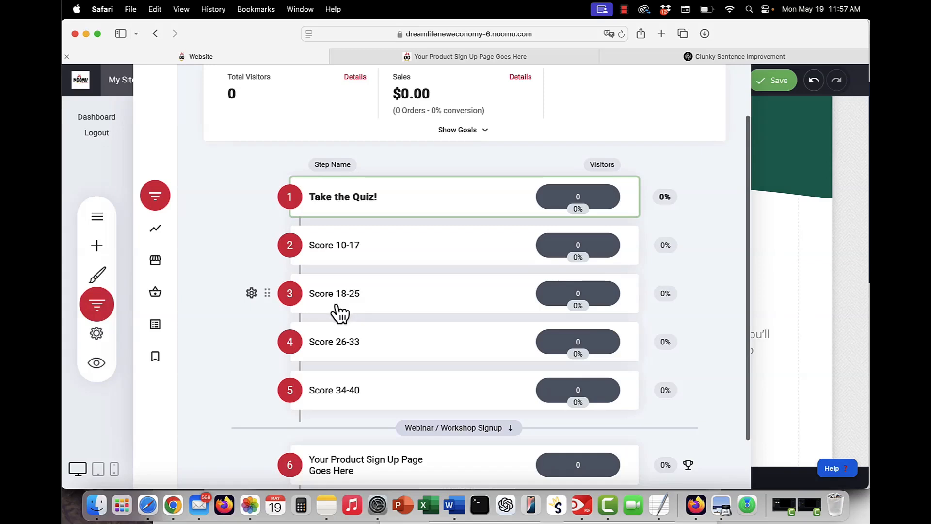
{"action": "scroll", "coordinate": [327, 363], "scroll_direction": "down", "scroll_amount": 2}
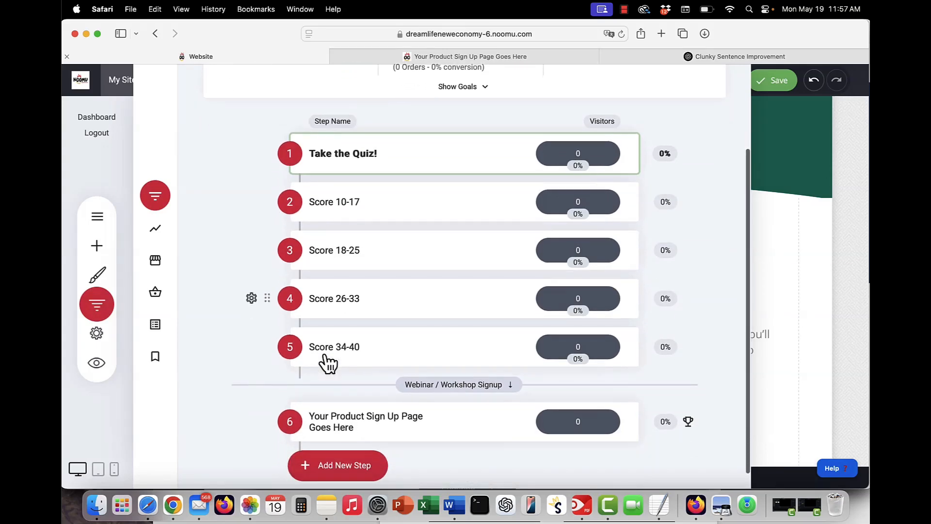
{"action": "scroll", "coordinate": [328, 363], "scroll_direction": "down", "scroll_amount": 1}
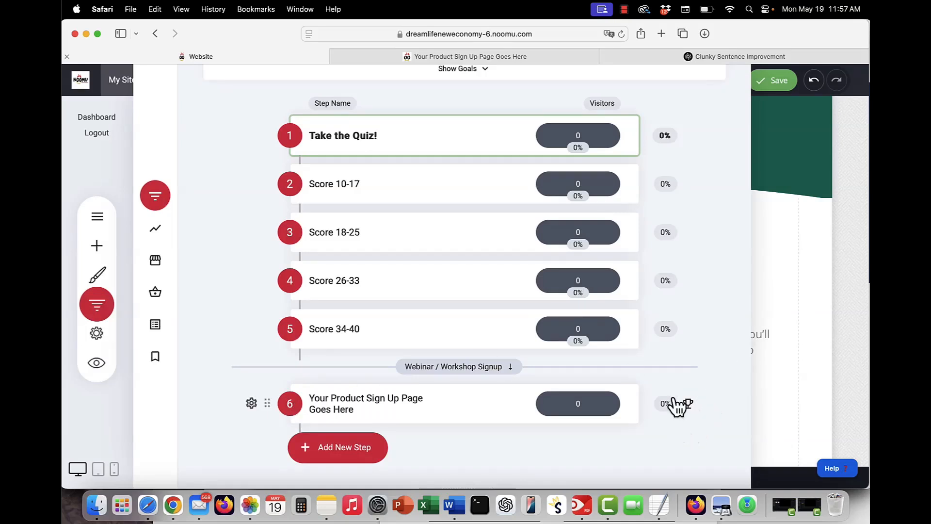
Check the options available for the "Your Product Sign Up Page Goes Here" funnel step, and close them
{"action": "left_click", "coordinate": [251, 403]}
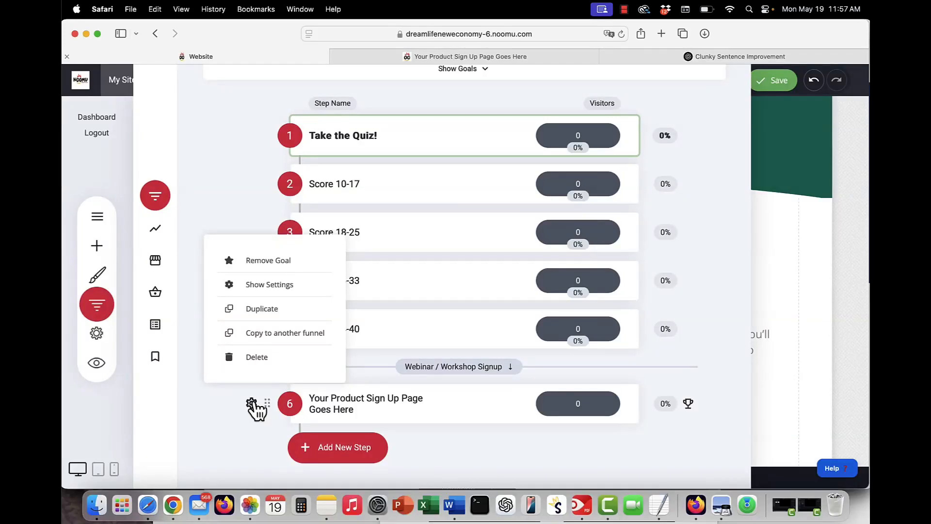
{"action": "scroll", "coordinate": [426, 333], "scroll_direction": "up", "scroll_amount": 5}
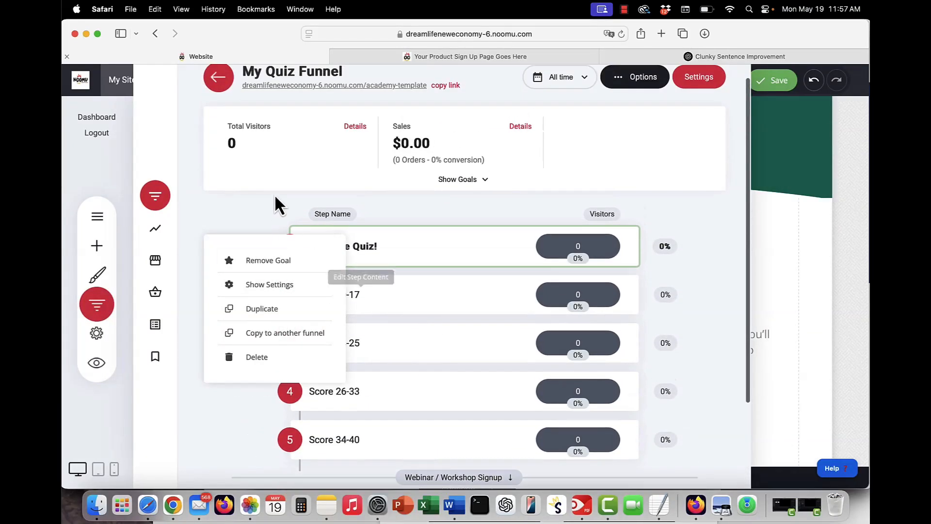
{"action": "scroll", "coordinate": [299, 210], "scroll_direction": "up", "scroll_amount": 1}
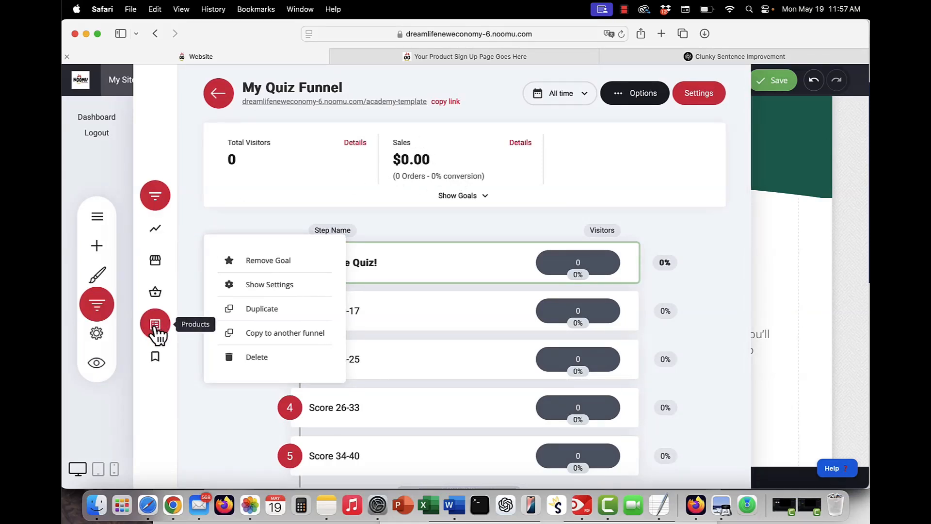
{"action": "scroll", "coordinate": [475, 242], "scroll_direction": "down", "scroll_amount": 5}
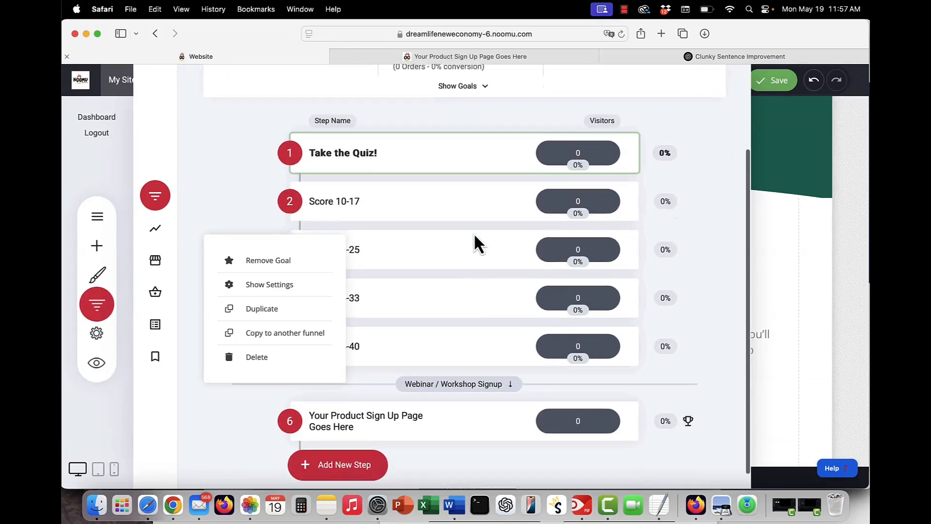
{"action": "left_click", "coordinate": [720, 273]}
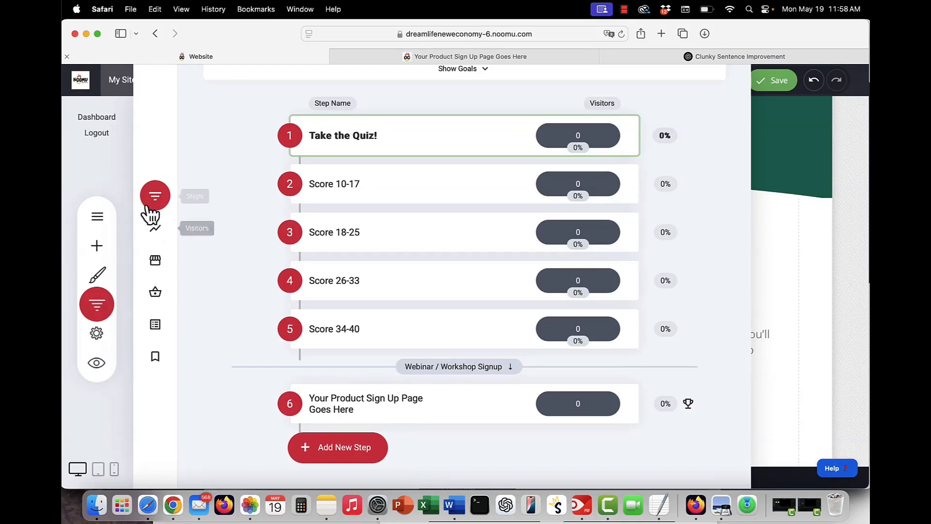
Open the quiz funnel's "Your Product Sign Up Page Goes Here" page, discarding unsaved quiz changes, and look over its content
{"action": "left_click", "coordinate": [96, 217]}
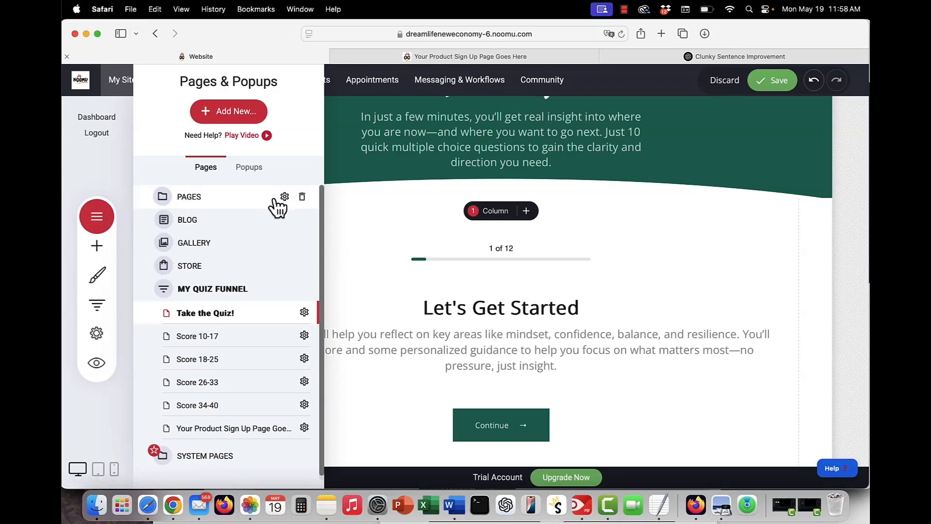
{"action": "scroll", "coordinate": [193, 305], "scroll_direction": "down", "scroll_amount": 1}
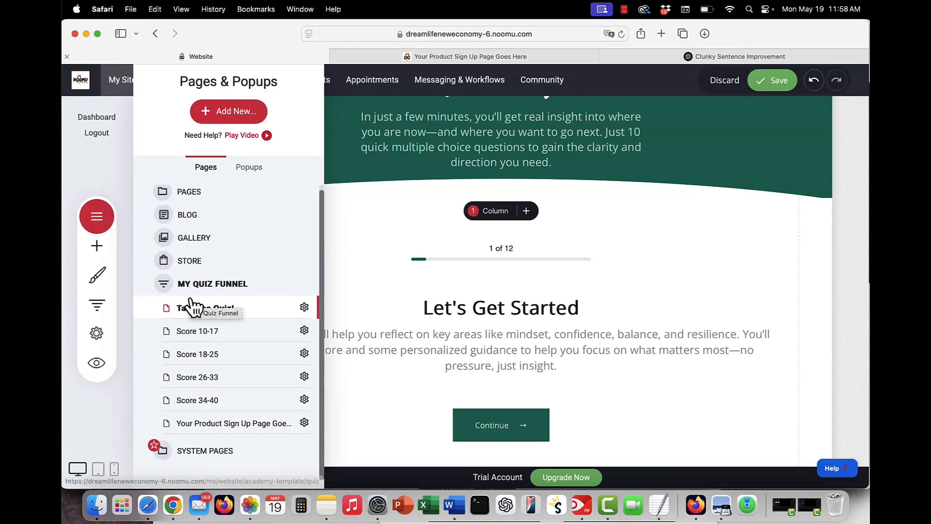
{"action": "left_click", "coordinate": [192, 426]}
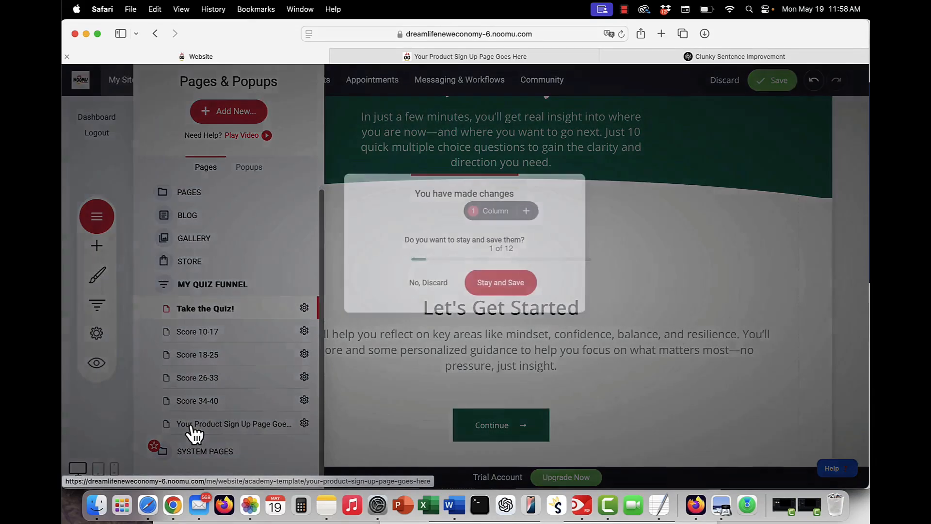
{"action": "left_click", "coordinate": [434, 286]}
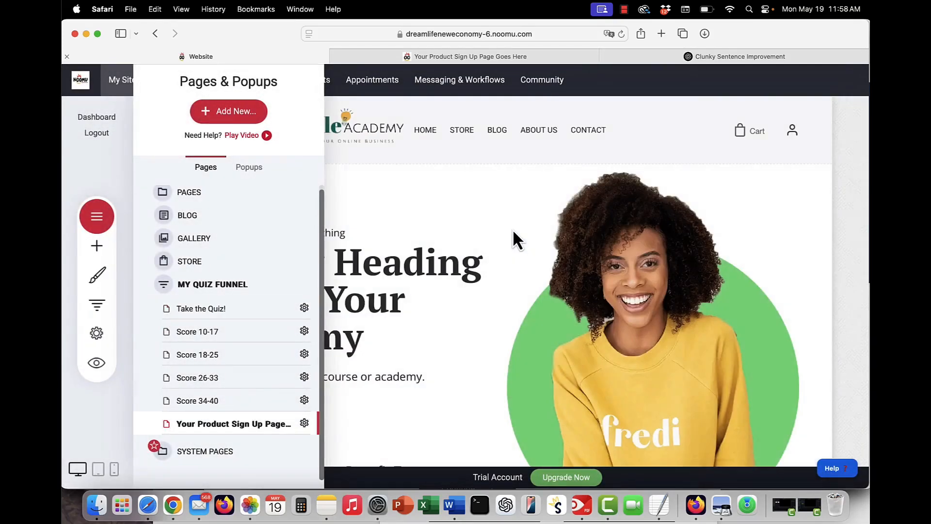
{"action": "scroll", "coordinate": [513, 210], "scroll_direction": "down", "scroll_amount": 15}
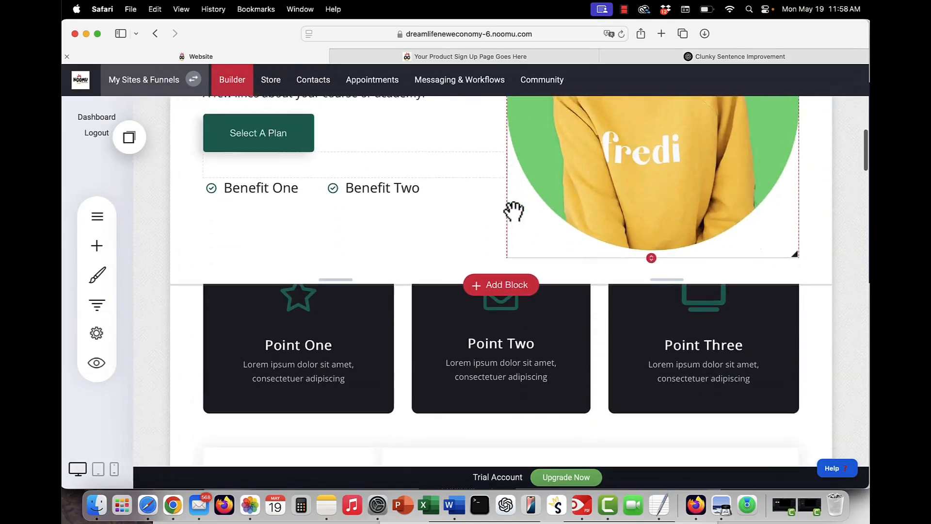
{"action": "scroll", "coordinate": [513, 210], "scroll_direction": "down", "scroll_amount": 15}
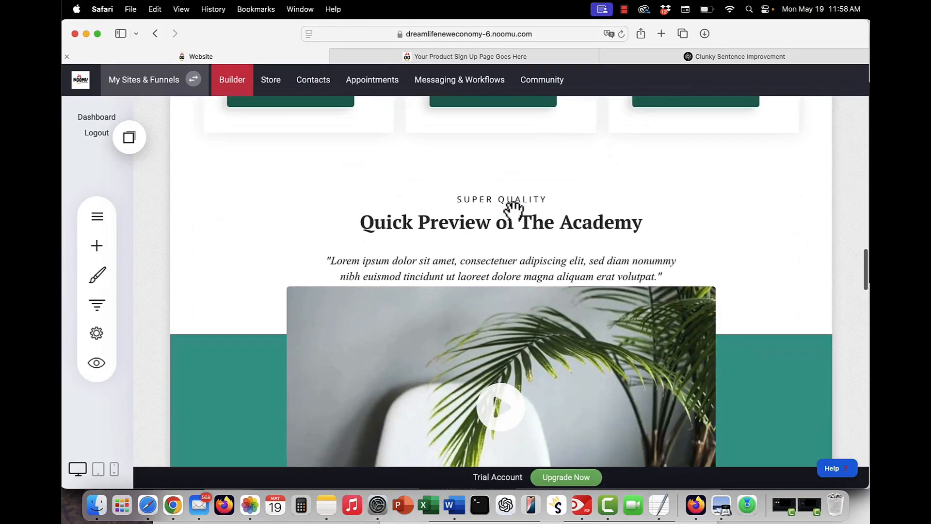
{"action": "scroll", "coordinate": [513, 198], "scroll_direction": "up", "scroll_amount": 20}
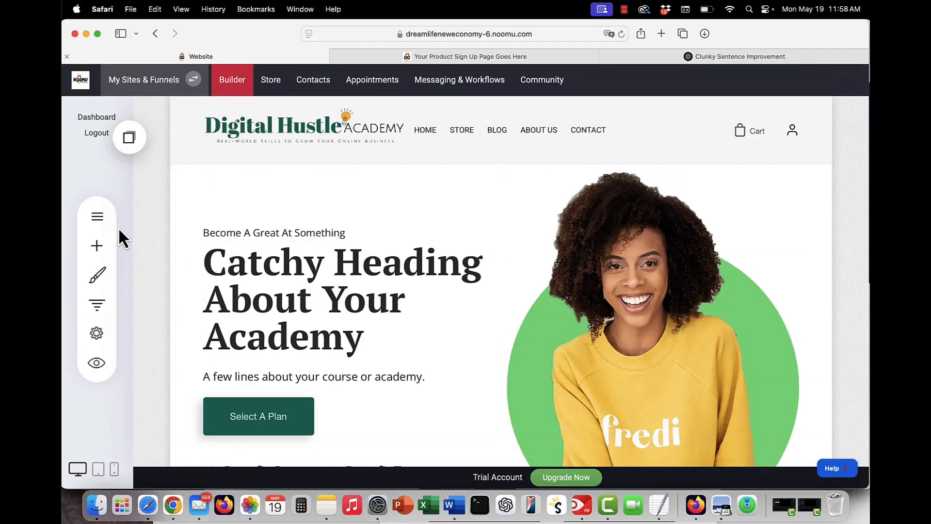
Duplicate the "Sign Up for the Digital Side Hustle Course" page from the website's regular pages
{"action": "left_click", "coordinate": [98, 218]}
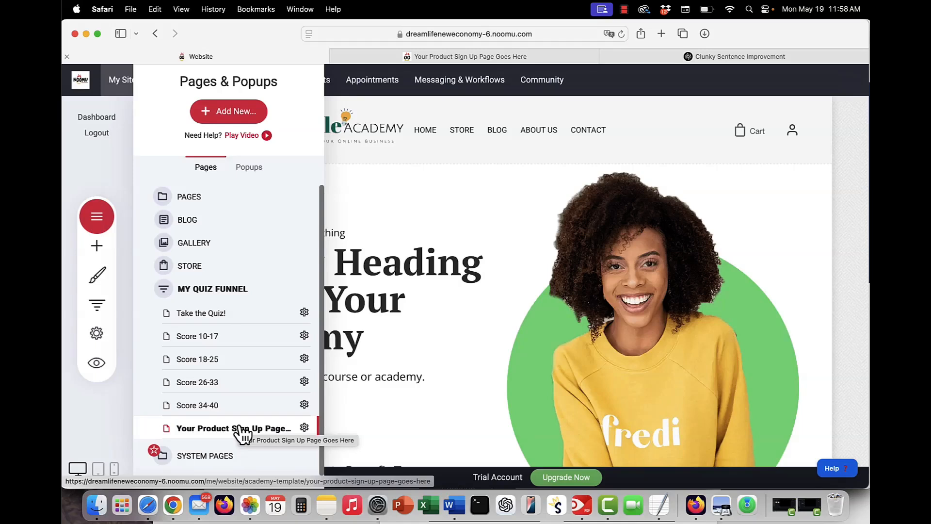
{"action": "left_click", "coordinate": [236, 207]}
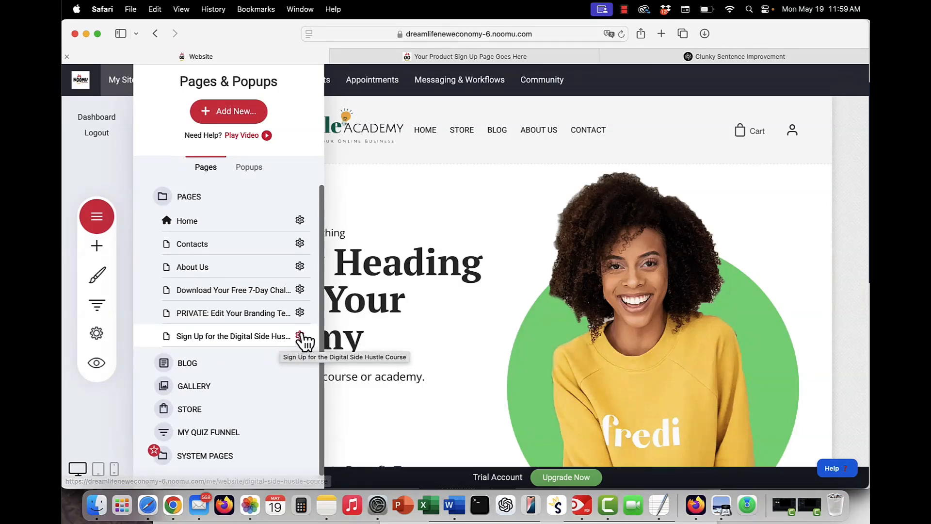
{"action": "left_click", "coordinate": [301, 336]}
{"action": "left_click", "coordinate": [325, 246]}
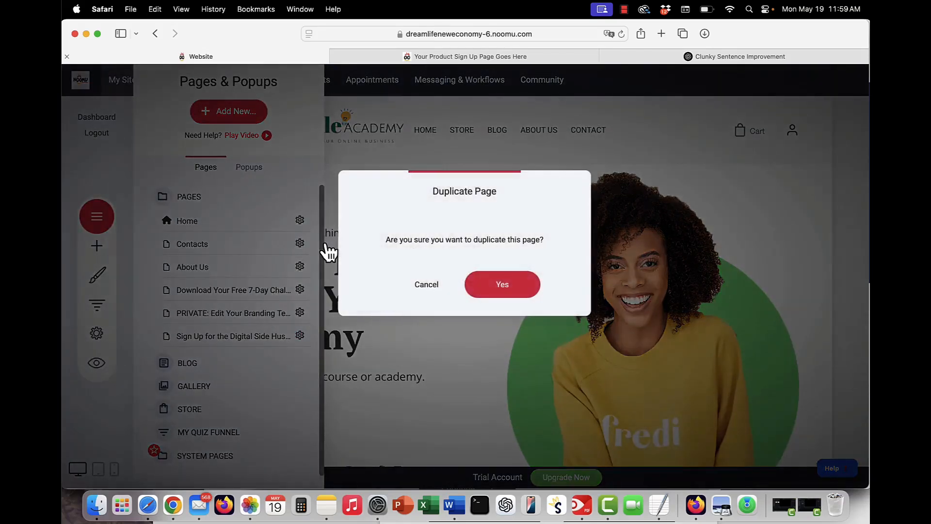
{"action": "left_click", "coordinate": [492, 292]}
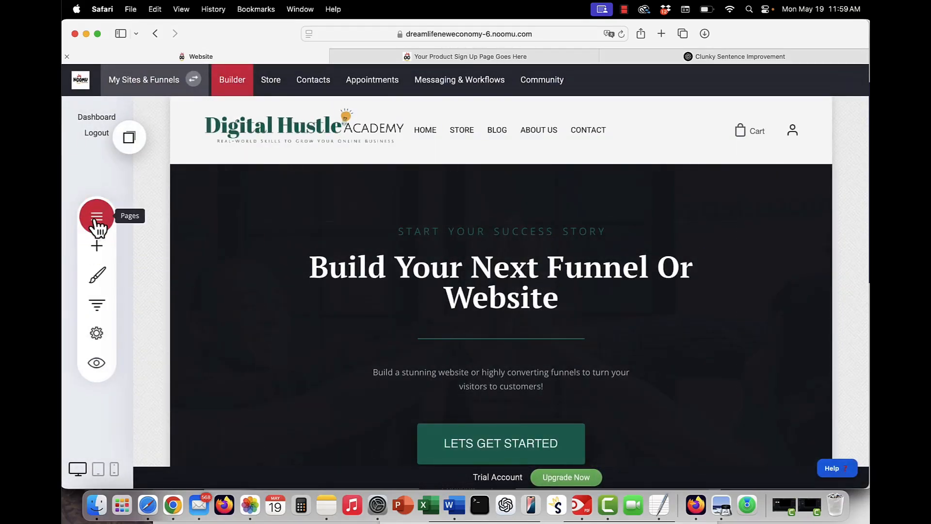
Move the duplicated "Sign Up for the Digital Side Hustle Course" page into My Quiz Funnel
{"action": "left_click", "coordinate": [96, 224]}
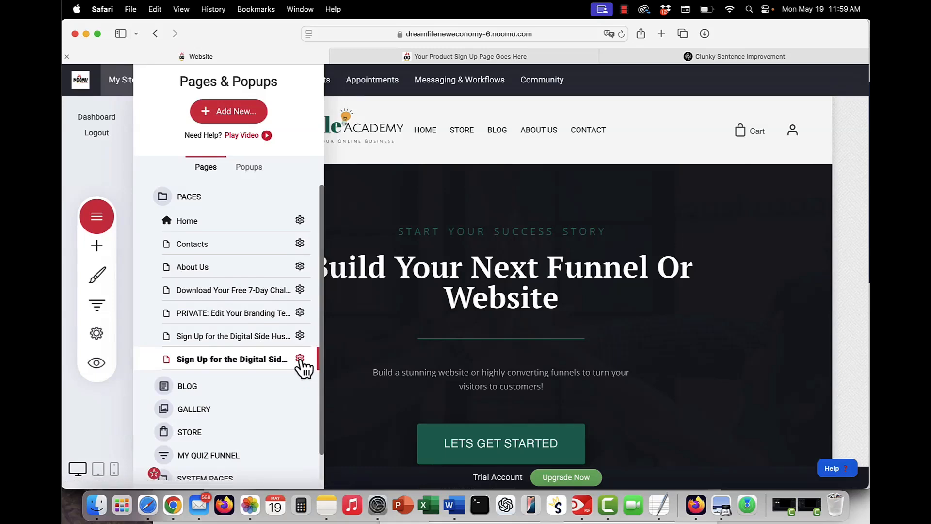
{"action": "left_click", "coordinate": [300, 359]}
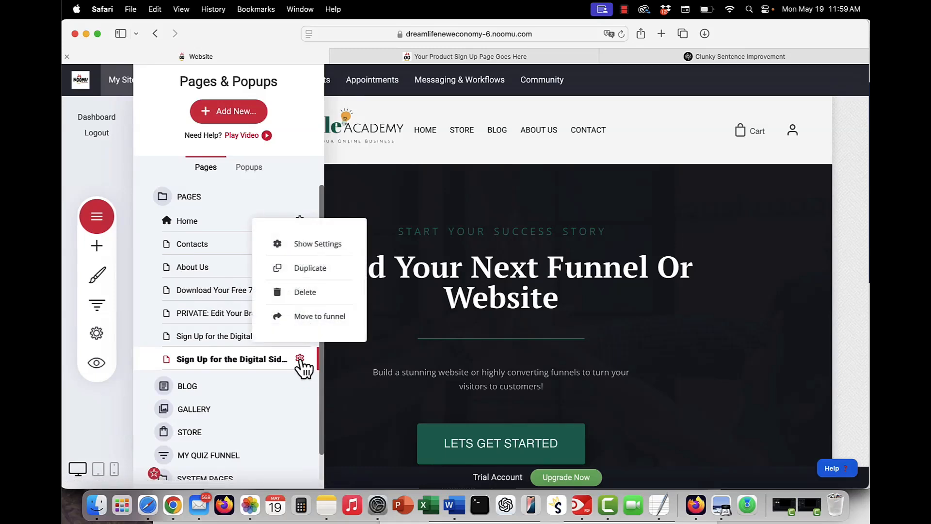
{"action": "left_click", "coordinate": [320, 317]}
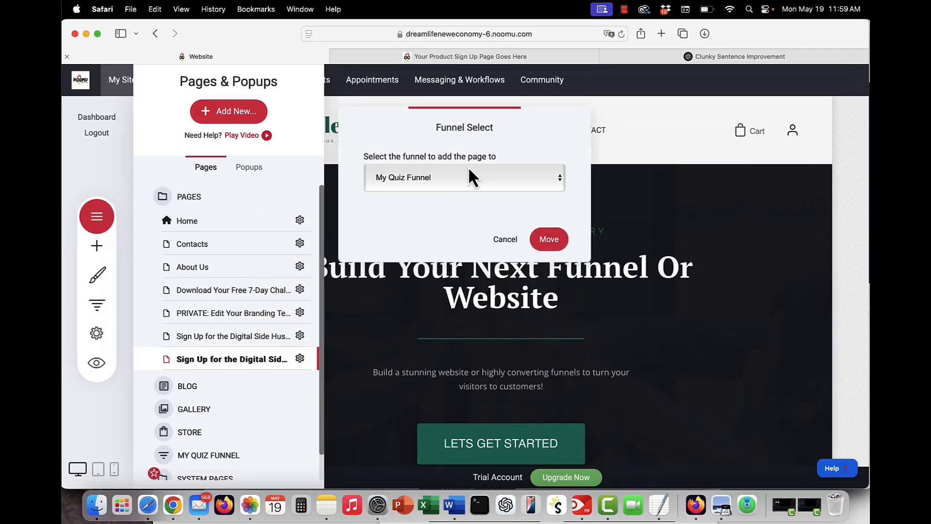
{"action": "left_click", "coordinate": [545, 241]}
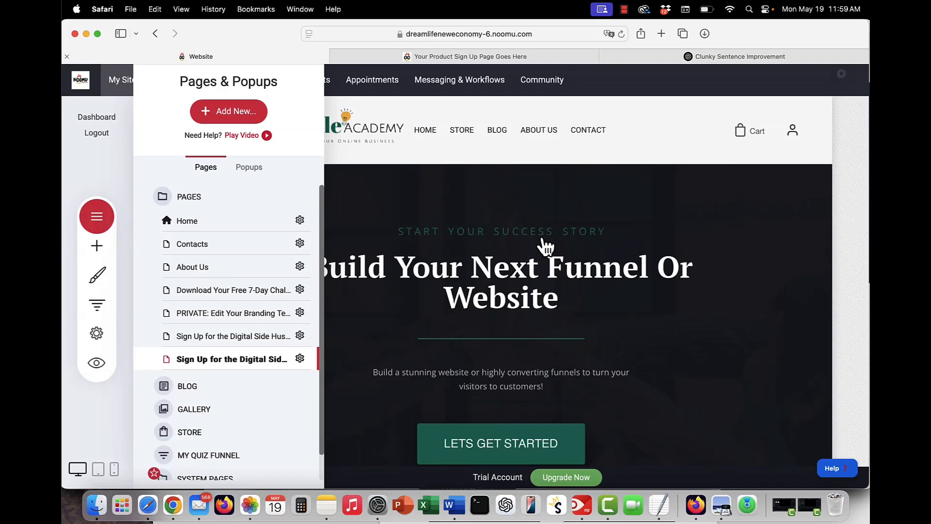
Delete the "Your Product Sign Up Page Goes Here" placeholder step from My Quiz Funnel
{"action": "left_click", "coordinate": [96, 307]}
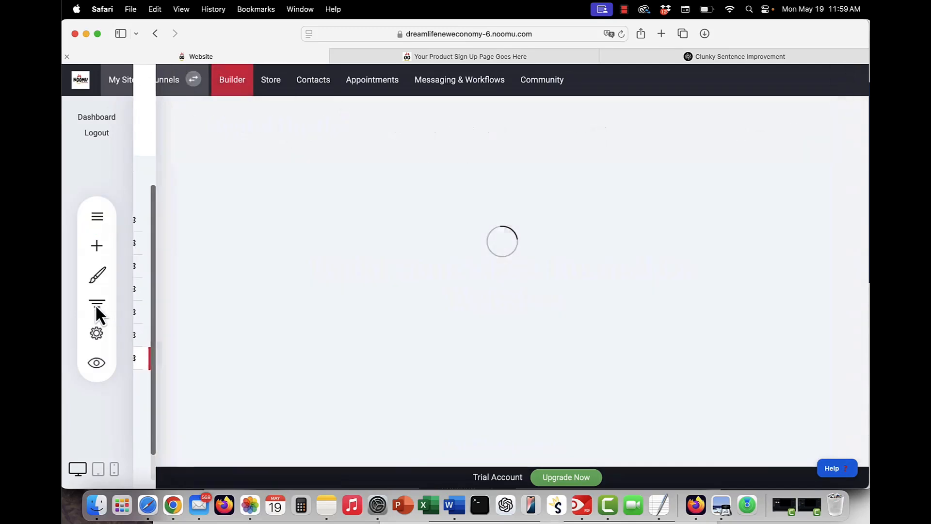
{"action": "scroll", "coordinate": [461, 305], "scroll_direction": "down", "scroll_amount": 5}
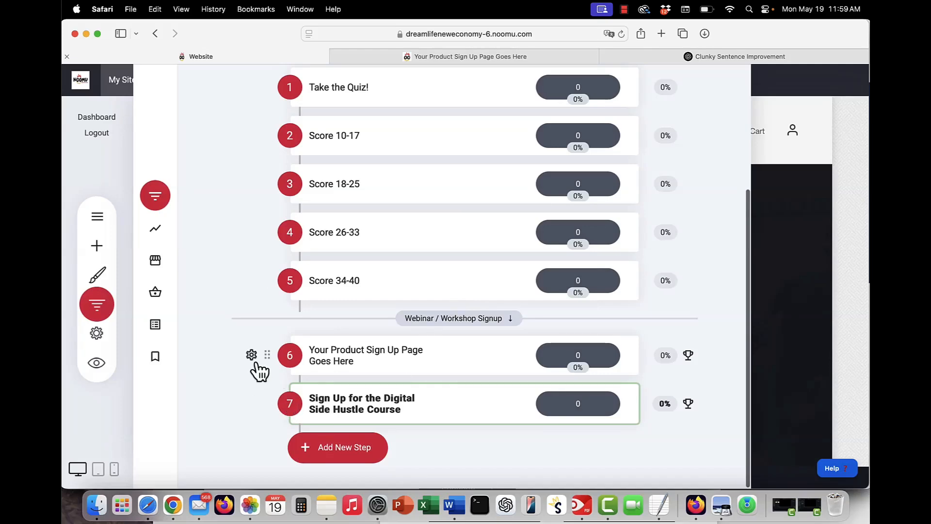
{"action": "left_click", "coordinate": [252, 357]}
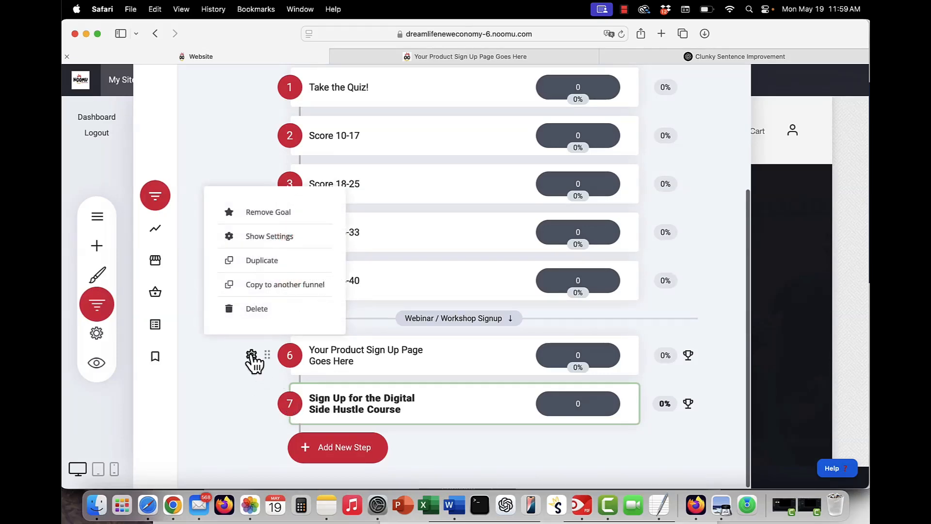
{"action": "left_click", "coordinate": [269, 316]}
{"action": "left_click", "coordinate": [518, 319]}
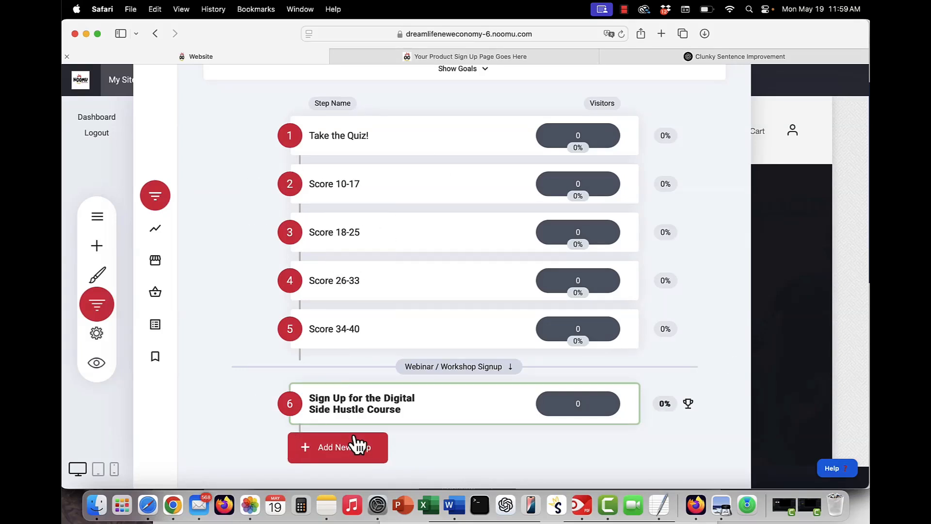
{"action": "scroll", "coordinate": [378, 381], "scroll_direction": "up", "scroll_amount": 1}
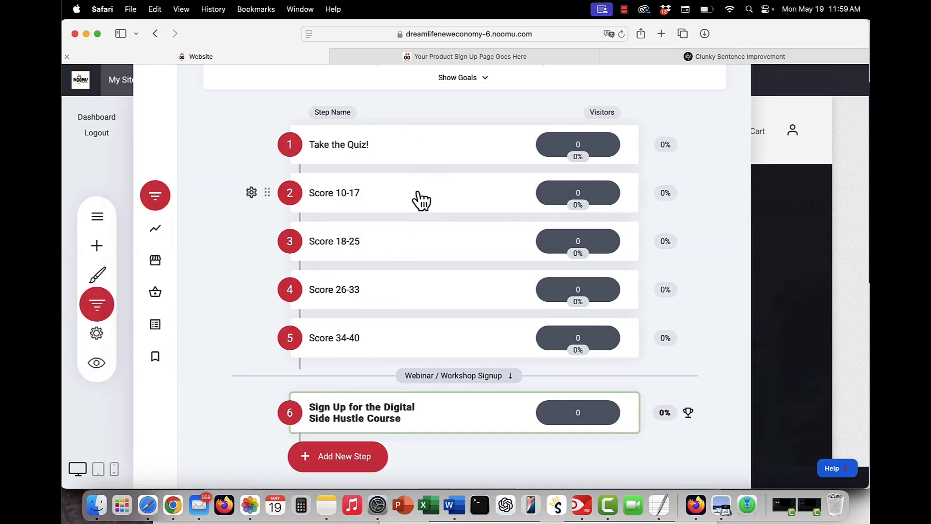
Open the quiz funnel's "Score 10-17" results page and look over its text down to the call-to-action button
{"action": "left_click", "coordinate": [97, 217]}
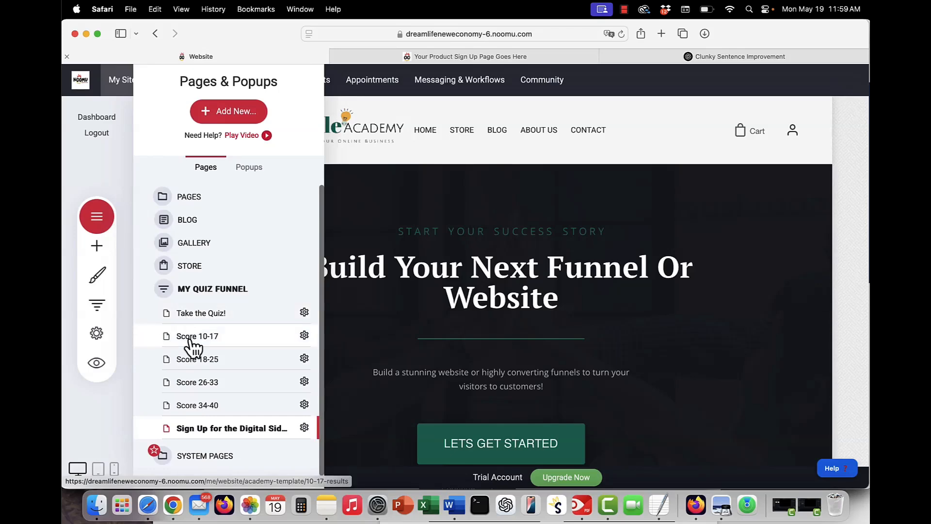
{"action": "left_click", "coordinate": [190, 340]}
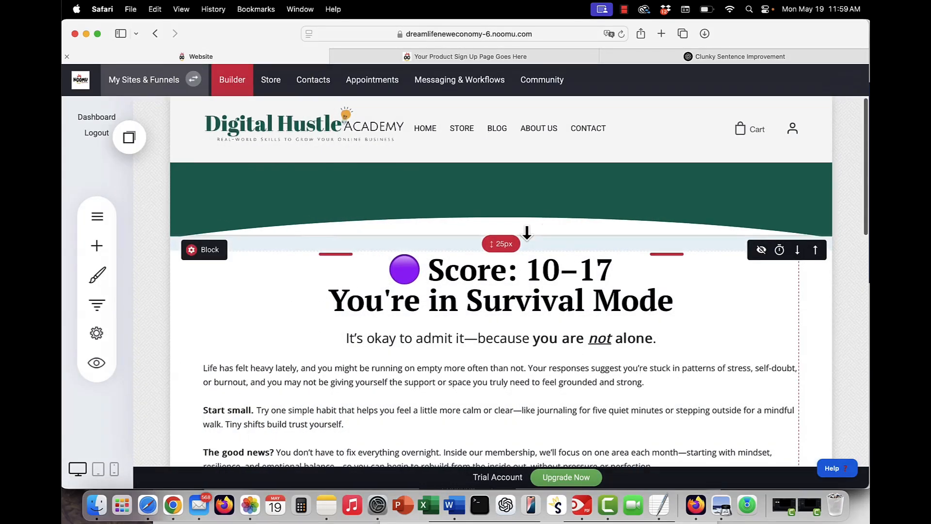
{"action": "scroll", "coordinate": [528, 241], "scroll_direction": "down", "scroll_amount": 4}
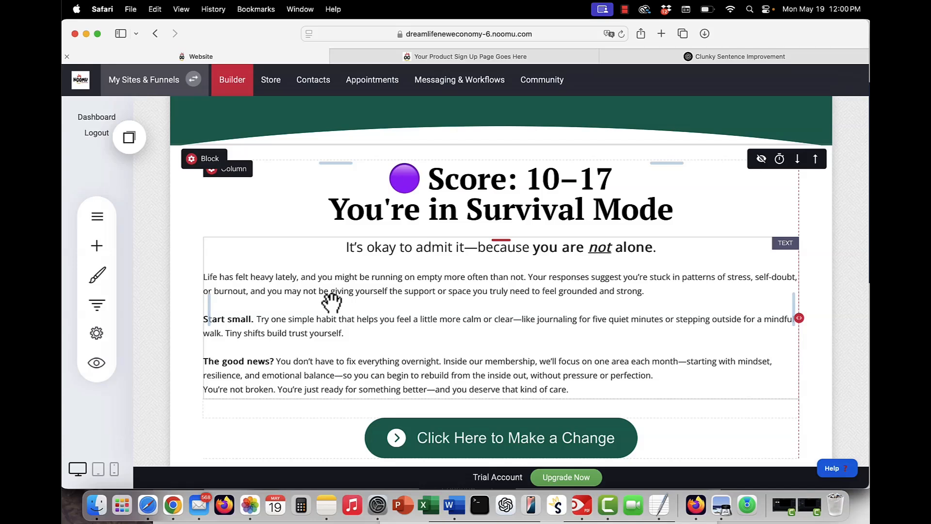
{"action": "scroll", "coordinate": [407, 378], "scroll_direction": "down", "scroll_amount": 5}
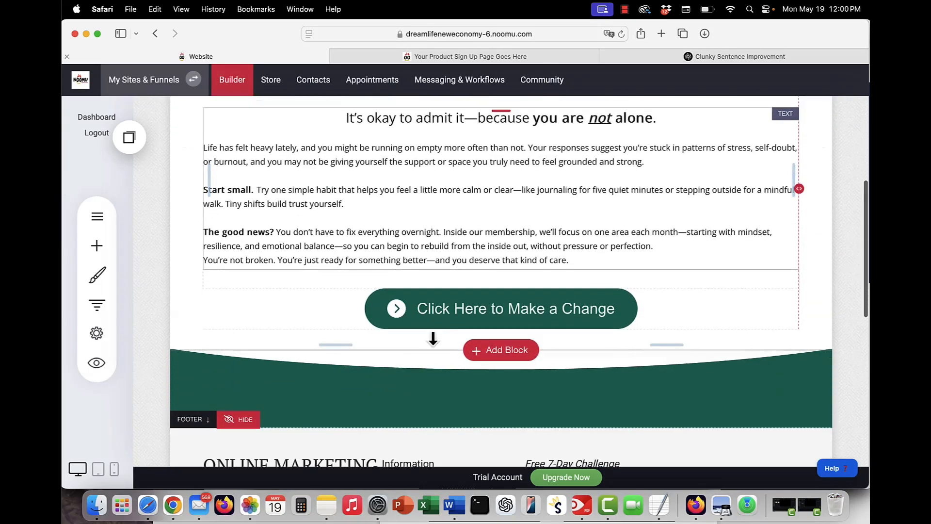
Link the "Click Here to Make a Change" button on the Score 10-17 page to the "Sign Up for the Digital Side Hustle Course" funnel step
{"action": "left_click", "coordinate": [448, 312]}
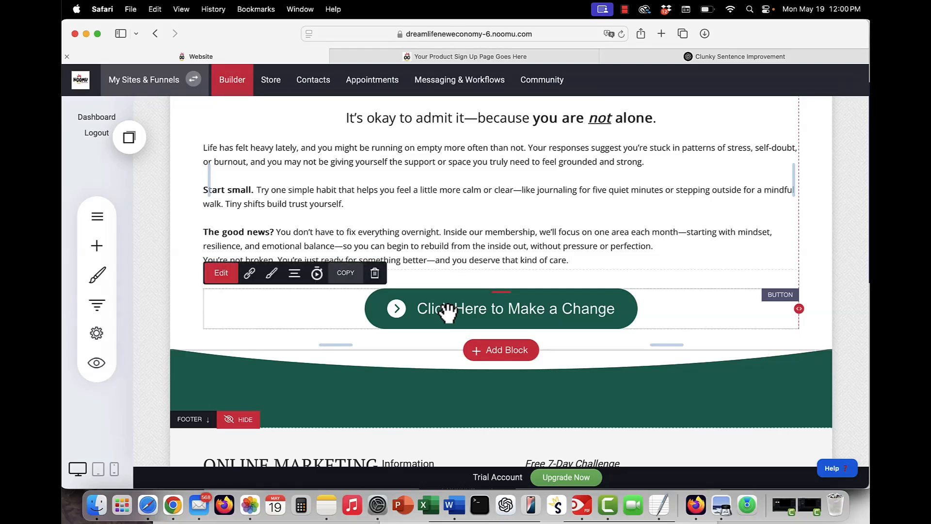
{"action": "left_click", "coordinate": [250, 273]}
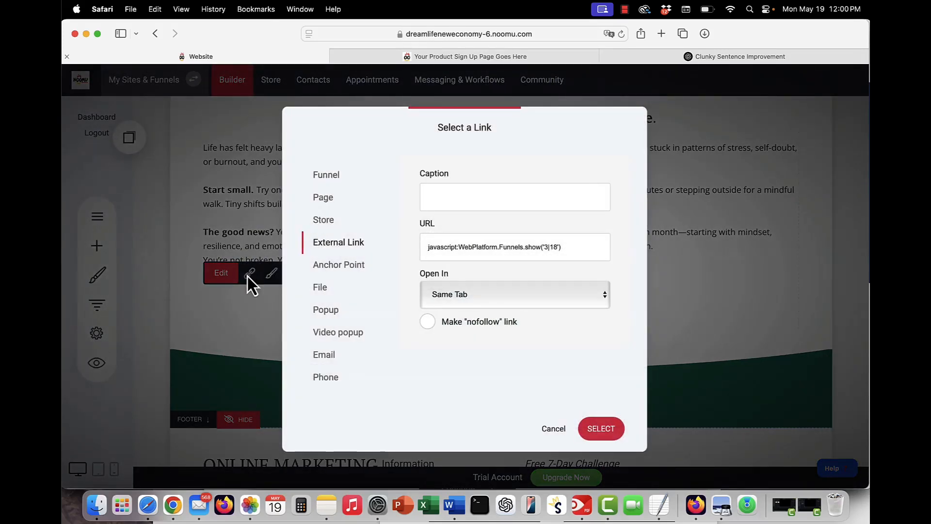
{"action": "left_click", "coordinate": [343, 181]}
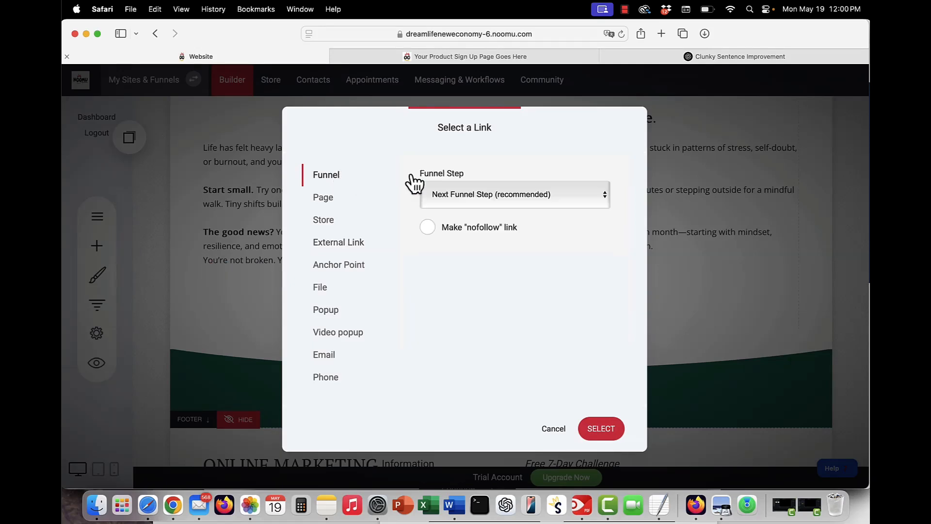
{"action": "left_click", "coordinate": [519, 196]}
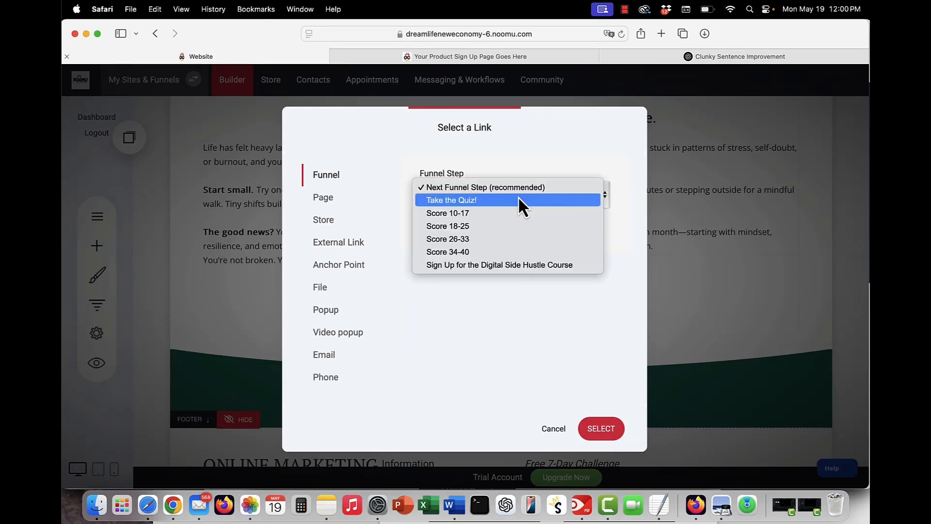
{"action": "left_click", "coordinate": [488, 269]}
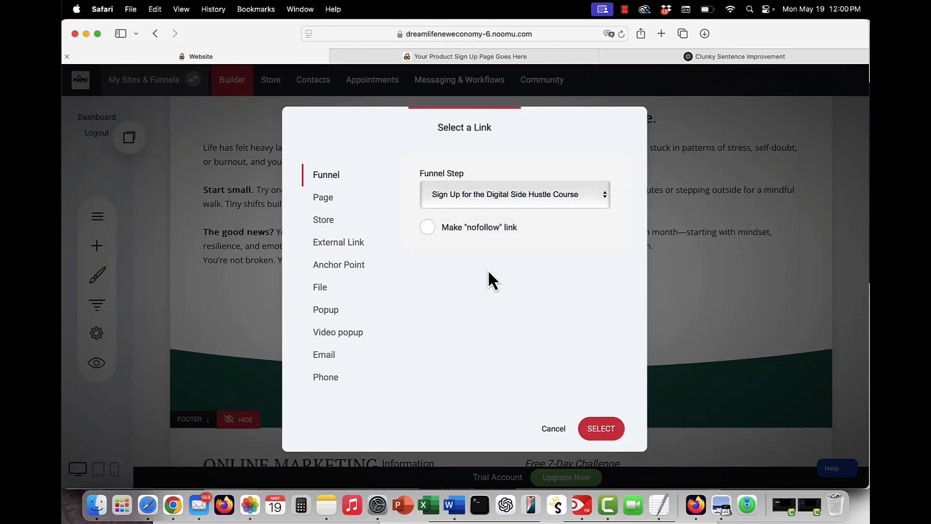
{"action": "left_click", "coordinate": [604, 431]}
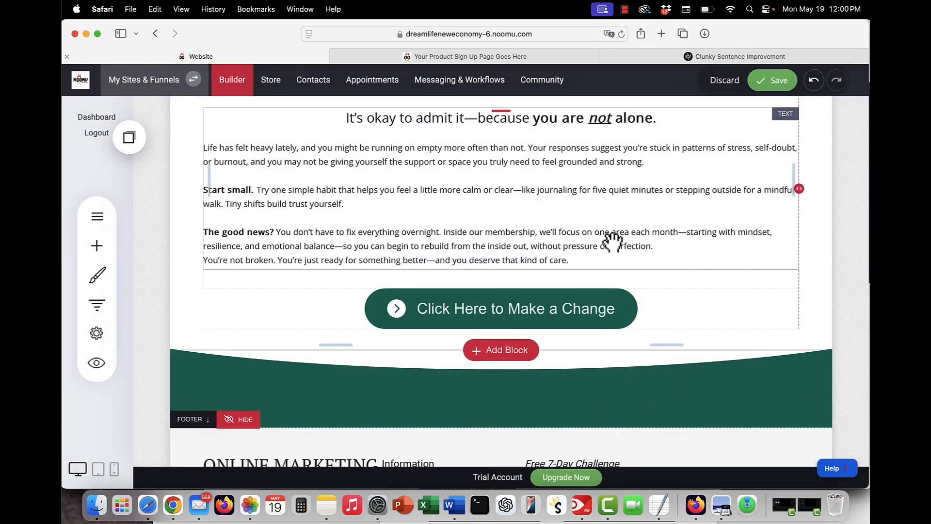
Open the funnel's "Score 18-25" results page, discarding unsaved changes, and look over its text and call-to-action button
{"action": "scroll", "coordinate": [611, 243], "scroll_direction": "up", "scroll_amount": 3}
{"action": "scroll", "coordinate": [612, 239], "scroll_direction": "down", "scroll_amount": 7}
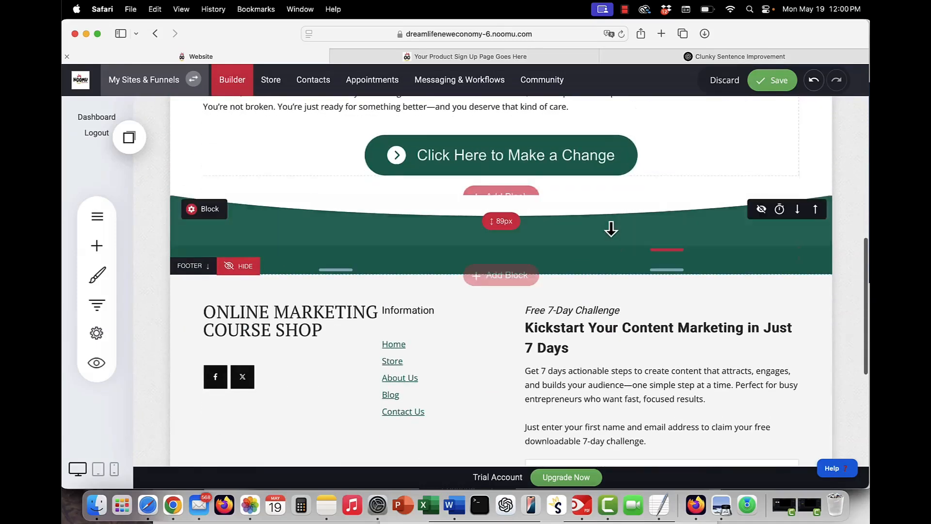
{"action": "scroll", "coordinate": [135, 222], "scroll_direction": "up", "scroll_amount": 3}
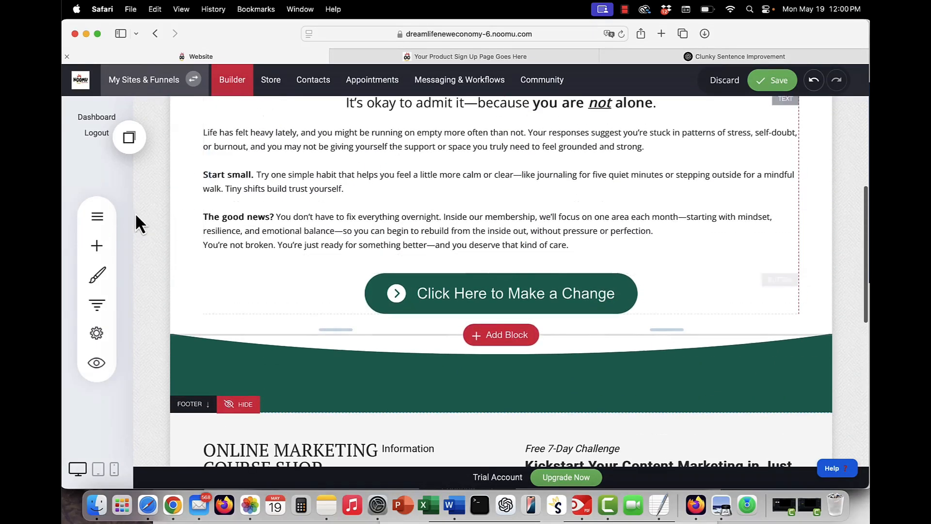
{"action": "left_click", "coordinate": [95, 217]}
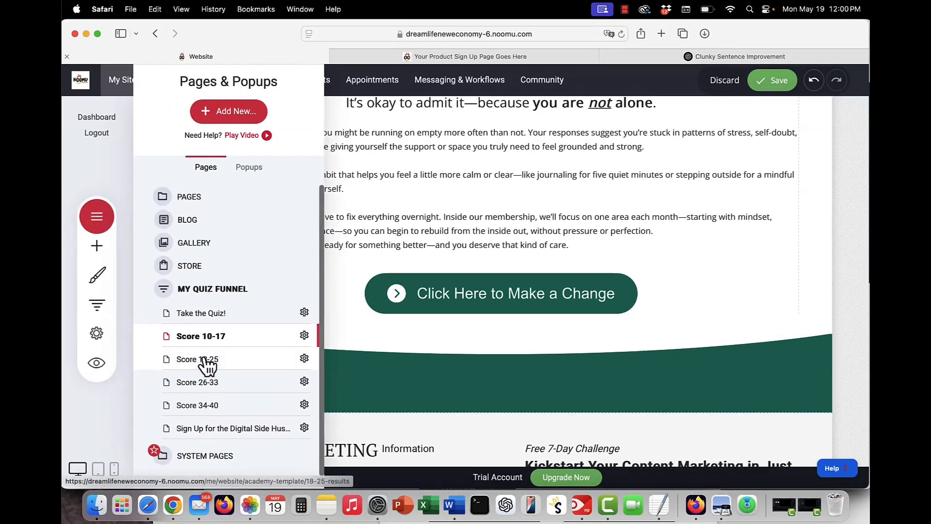
{"action": "left_click", "coordinate": [204, 359]}
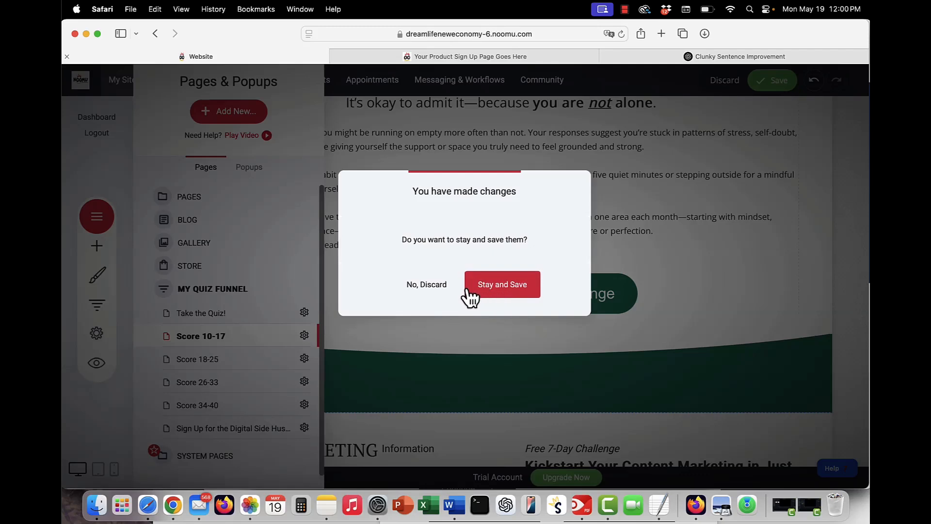
{"action": "left_click", "coordinate": [439, 285]}
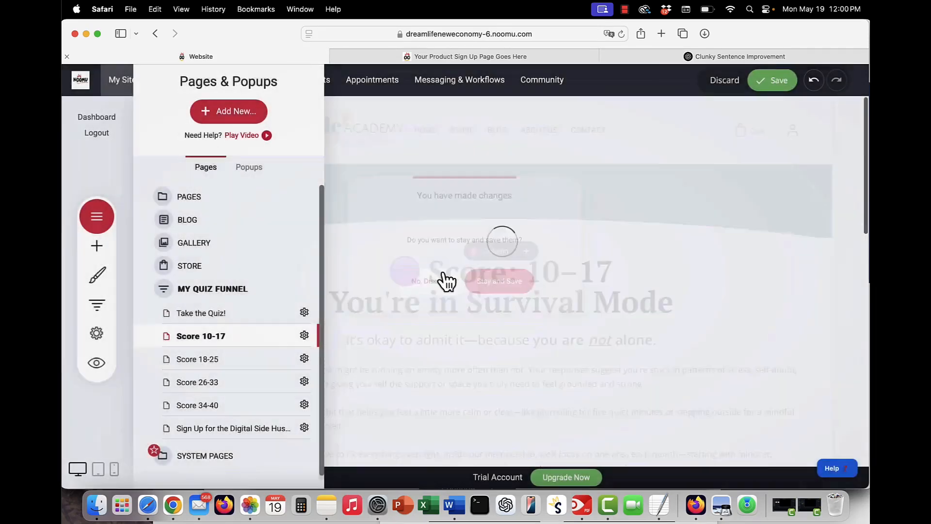
{"action": "scroll", "coordinate": [570, 228], "scroll_direction": "down", "scroll_amount": 10}
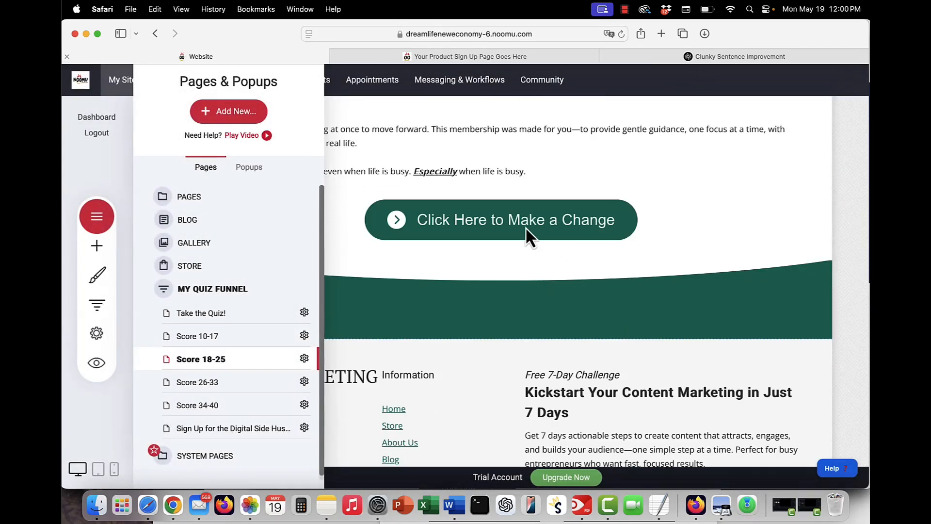
{"action": "mouse_move", "coordinate": [524, 229]}
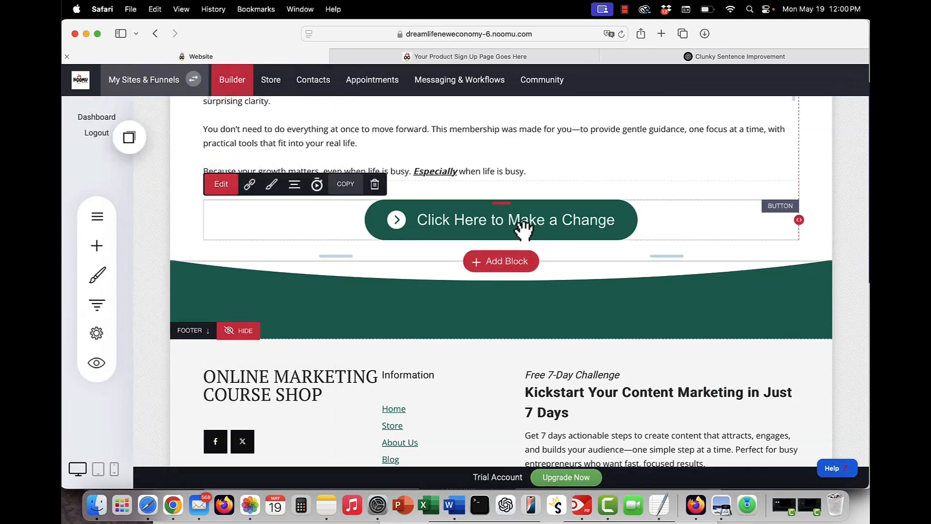
{"action": "scroll", "coordinate": [765, 180], "scroll_direction": "up", "scroll_amount": 5}
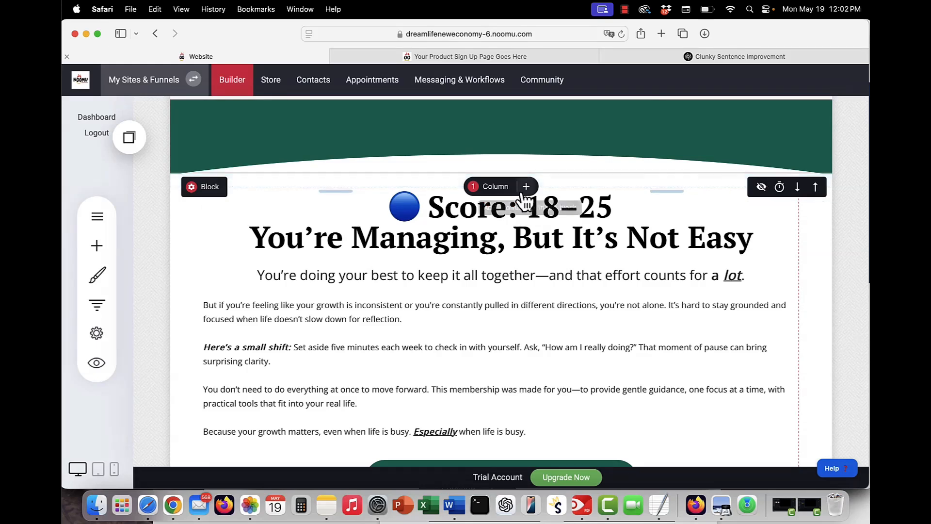
Review the My Quiz Funnel steps through to the course sign-up page, and close the funnel overview
{"action": "left_click", "coordinate": [98, 313]}
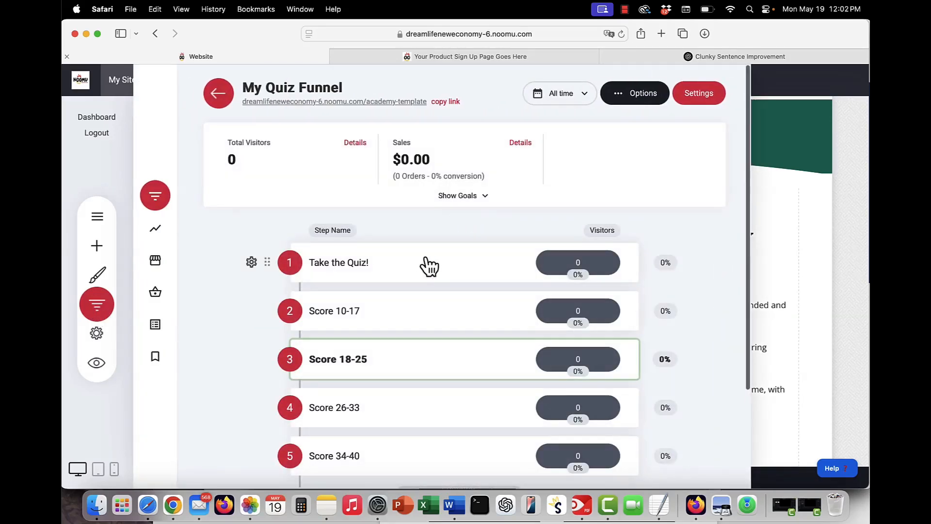
{"action": "scroll", "coordinate": [430, 264], "scroll_direction": "down", "scroll_amount": 3}
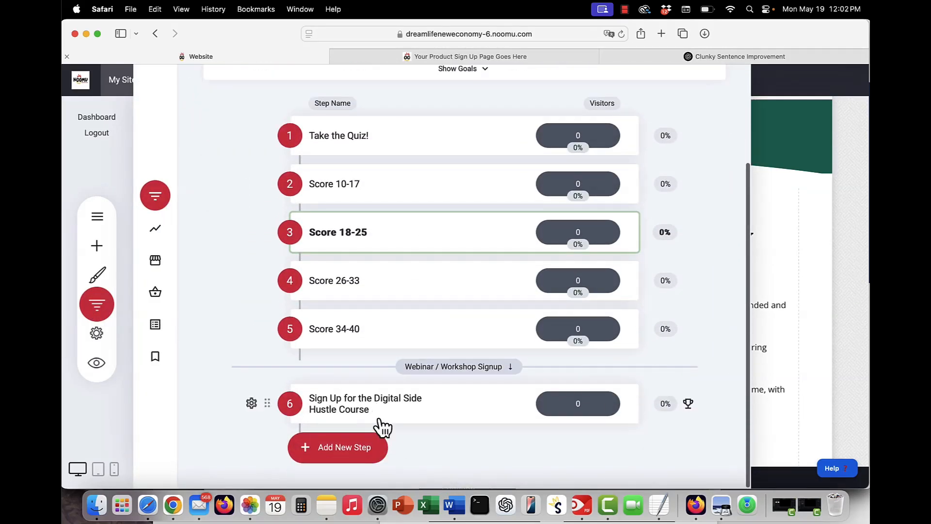
{"action": "left_click", "coordinate": [767, 228]}
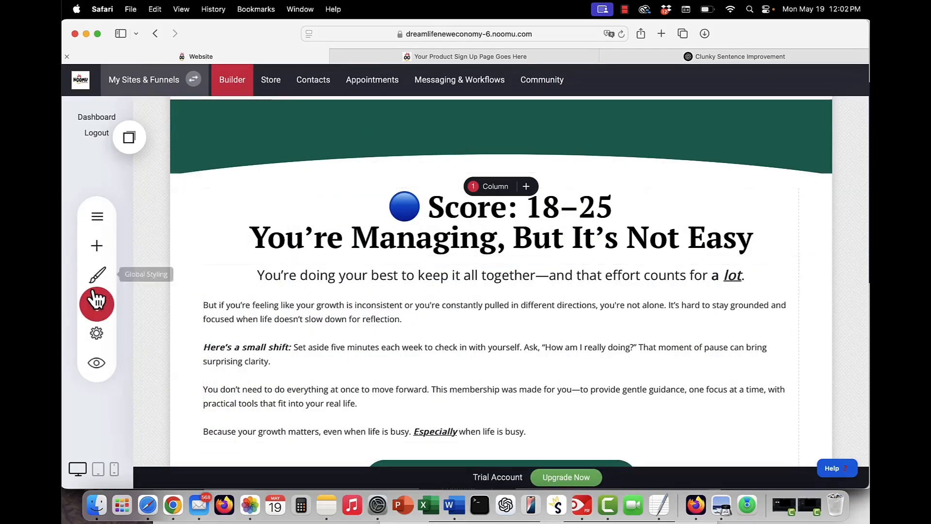
Open the "Take the Quiz!" page and examine the quiz's form settings for email marketing lists and contact tags
{"action": "left_click", "coordinate": [96, 219]}
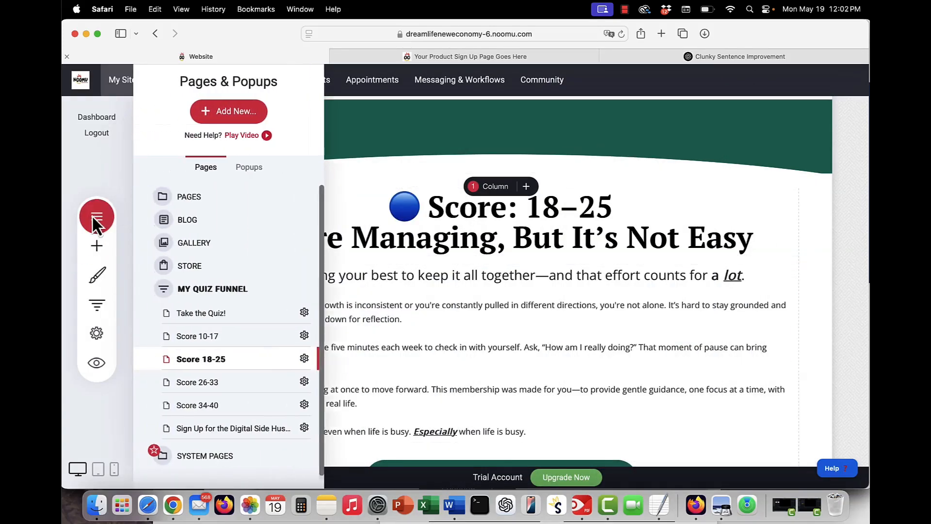
{"action": "left_click", "coordinate": [205, 313]}
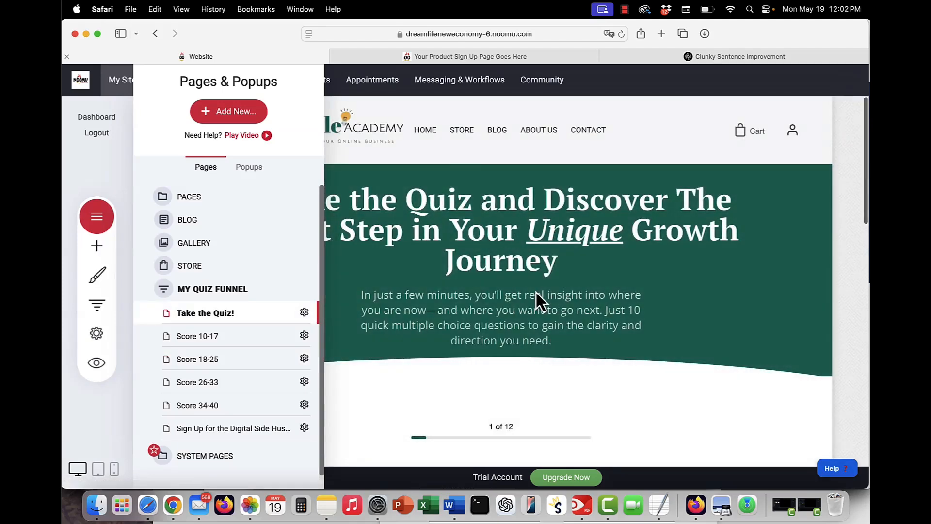
{"action": "left_click", "coordinate": [536, 290]}
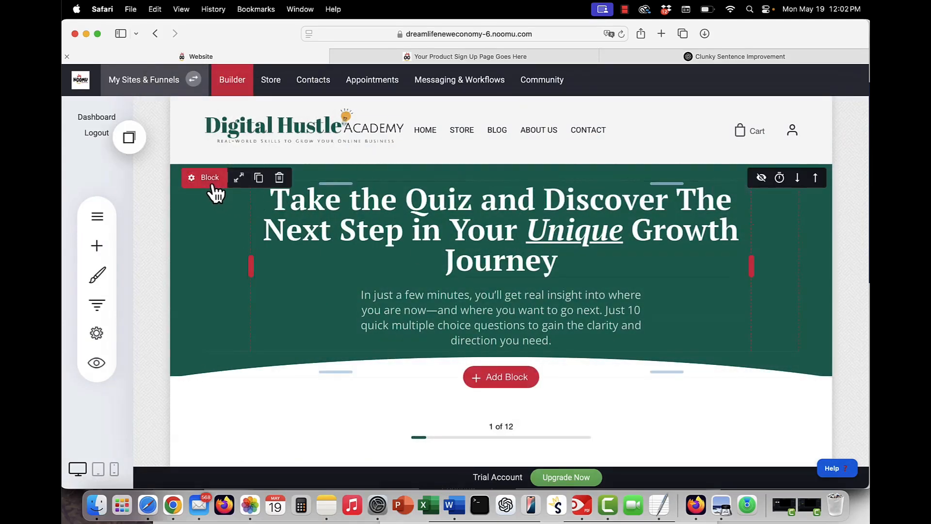
{"action": "scroll", "coordinate": [289, 256], "scroll_direction": "down", "scroll_amount": 5}
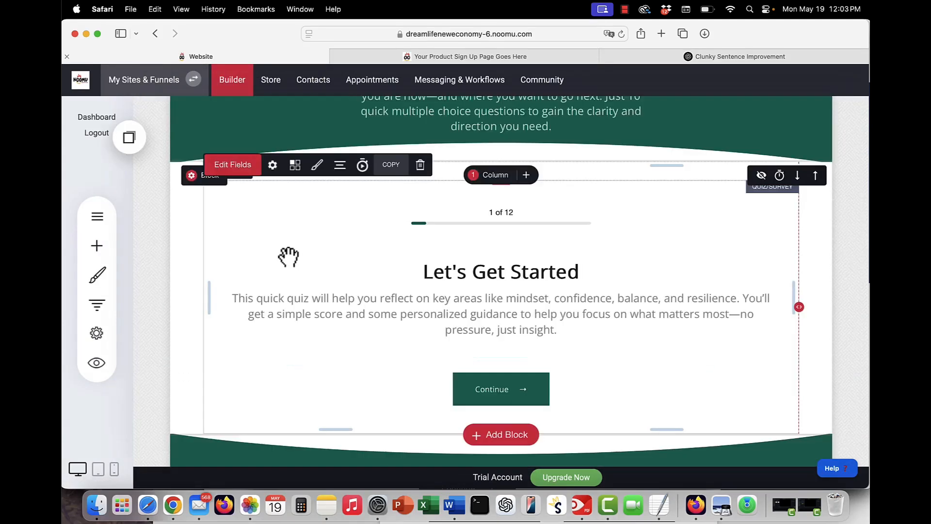
{"action": "left_click", "coordinate": [272, 166]}
{"action": "scroll", "coordinate": [676, 327], "scroll_direction": "down", "scroll_amount": 5}
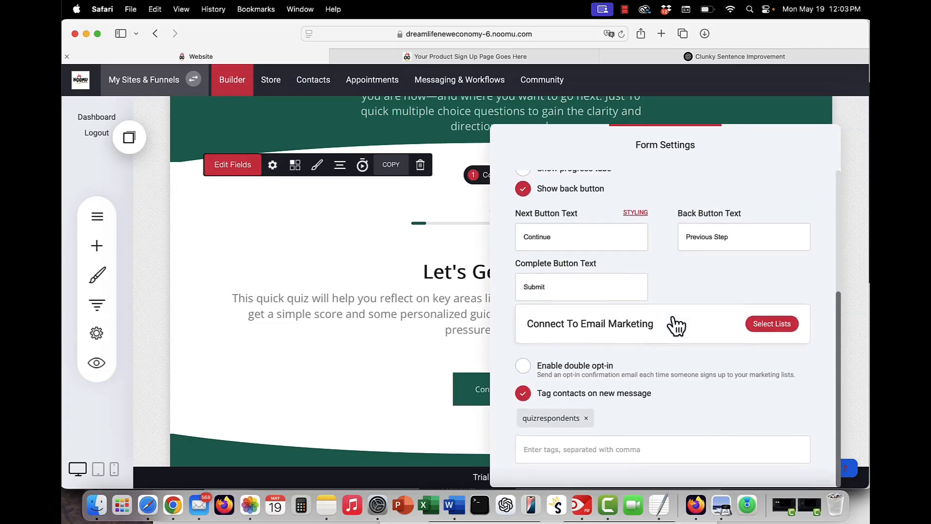
Add a new subscriber list named "My Quiz List" to the quiz form's email marketing connection, and save the page
{"action": "left_click", "coordinate": [775, 329]}
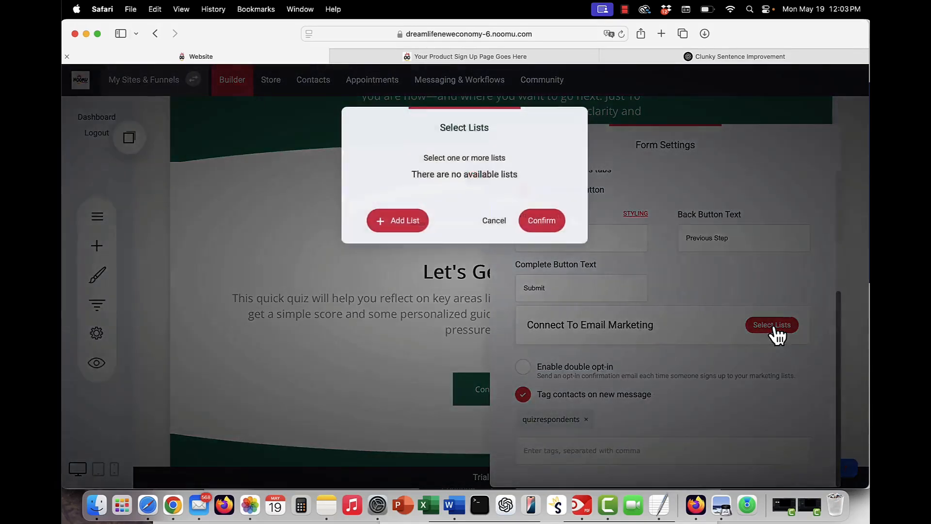
{"action": "left_click", "coordinate": [393, 225]}
{"action": "type", "text": "M"}
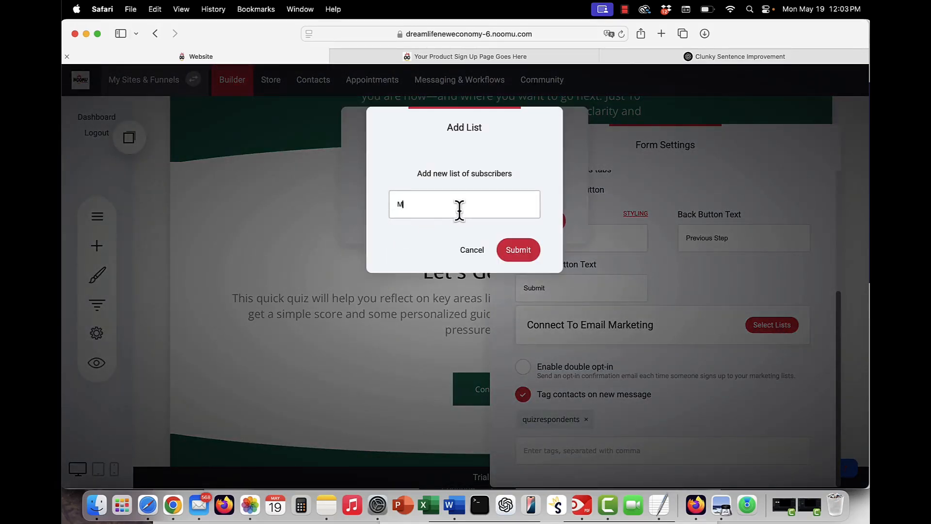
{"action": "type", "text": "y Quiz List"}
{"action": "left_click", "coordinate": [515, 250]}
{"action": "left_click", "coordinate": [536, 233]}
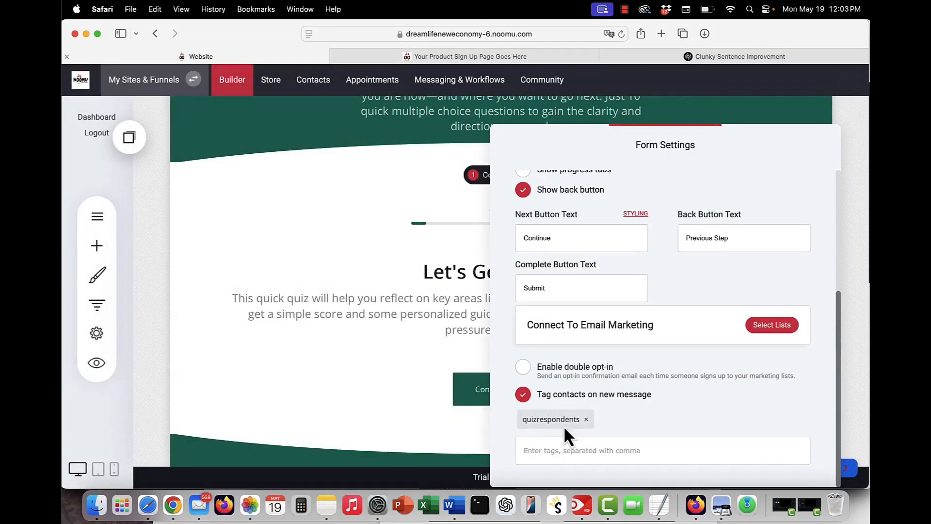
{"action": "left_click", "coordinate": [433, 394]}
{"action": "left_click", "coordinate": [758, 85]}
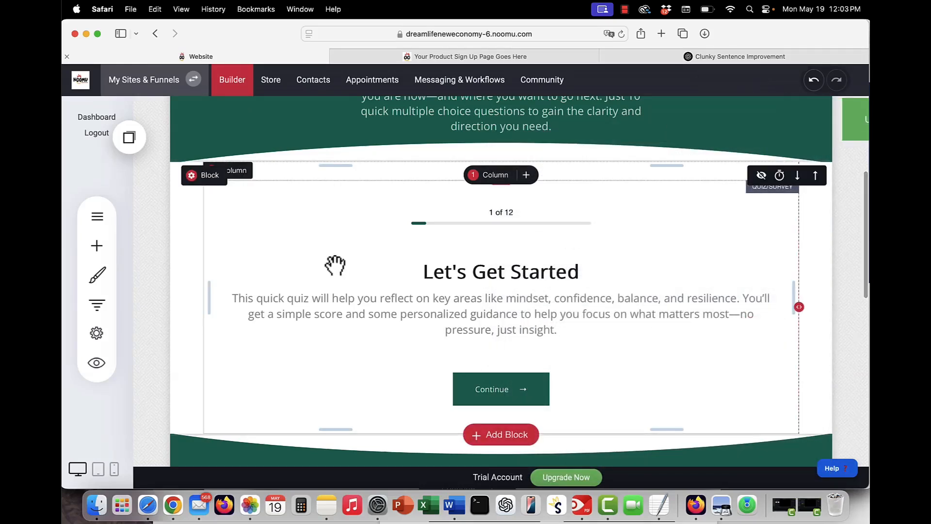
Open the funnel's "Score 10-17" results page and look over its "Click Here to Make a Change" button and message text
{"action": "left_click", "coordinate": [99, 220]}
{"action": "left_click", "coordinate": [215, 336]}
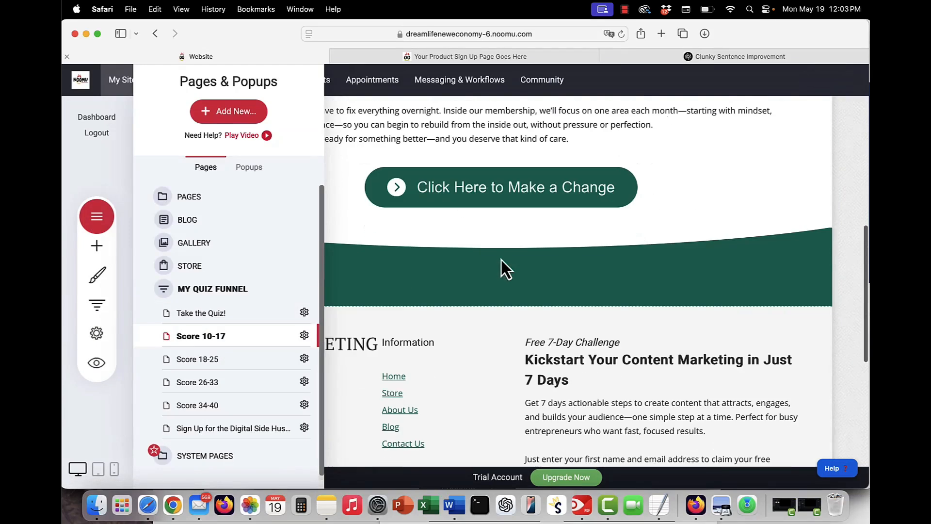
{"action": "left_click", "coordinate": [525, 190]}
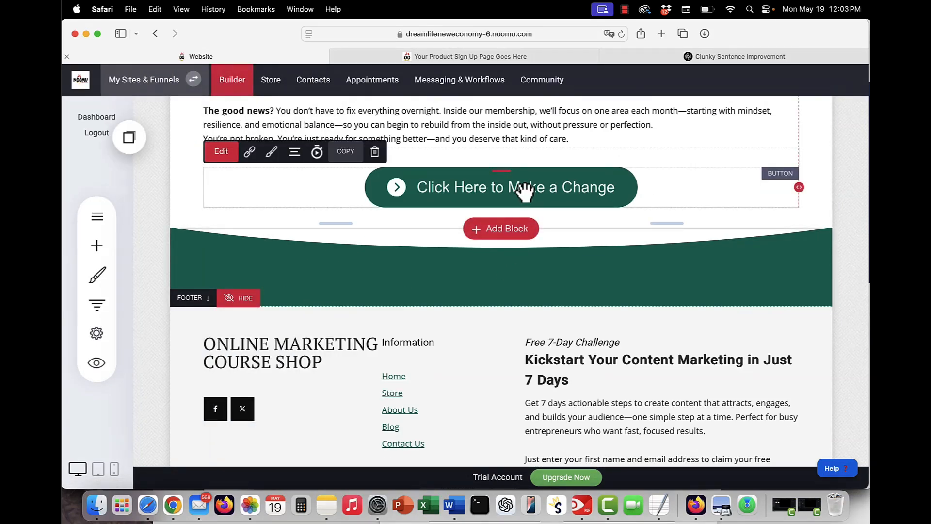
{"action": "scroll", "coordinate": [525, 190], "scroll_direction": "up", "scroll_amount": 5}
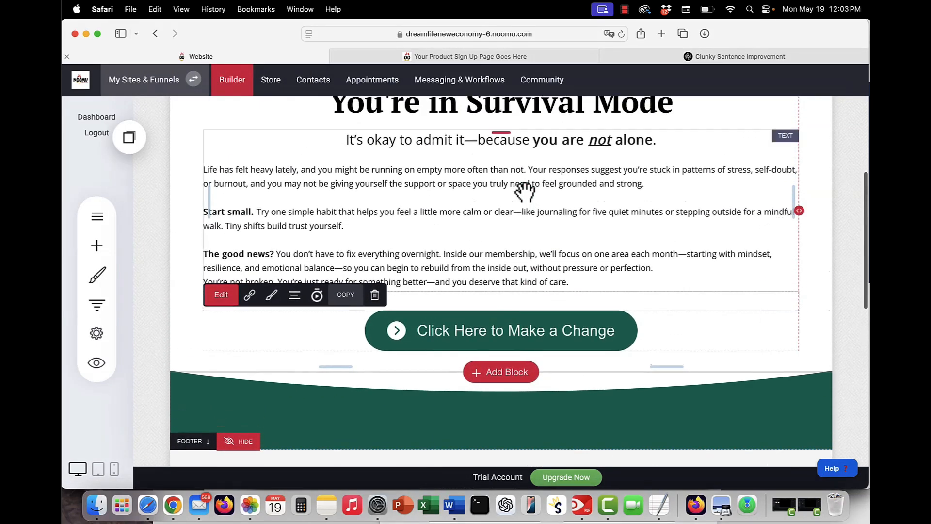